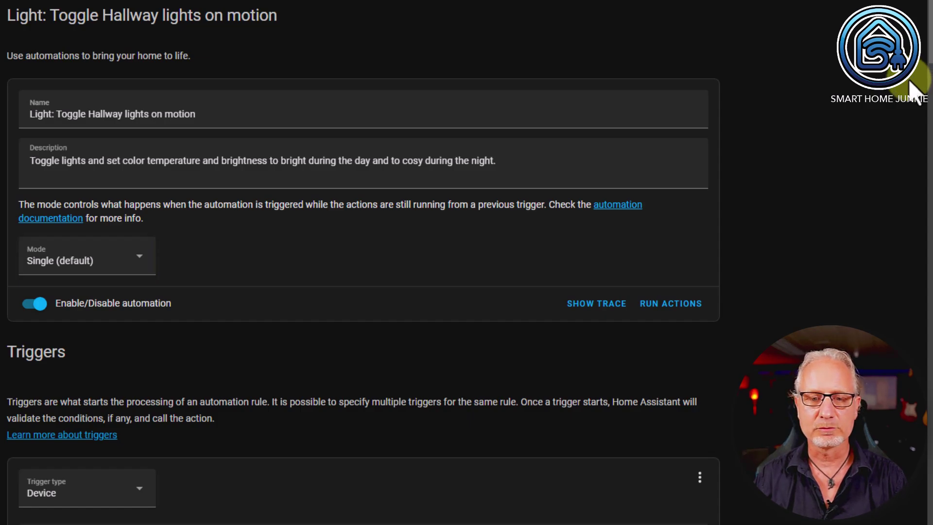
# Review the hallway motion automation's general settings and its motion-detected and motion-stopped device triggers
pyautogui.scroll(-5, 913, 89)
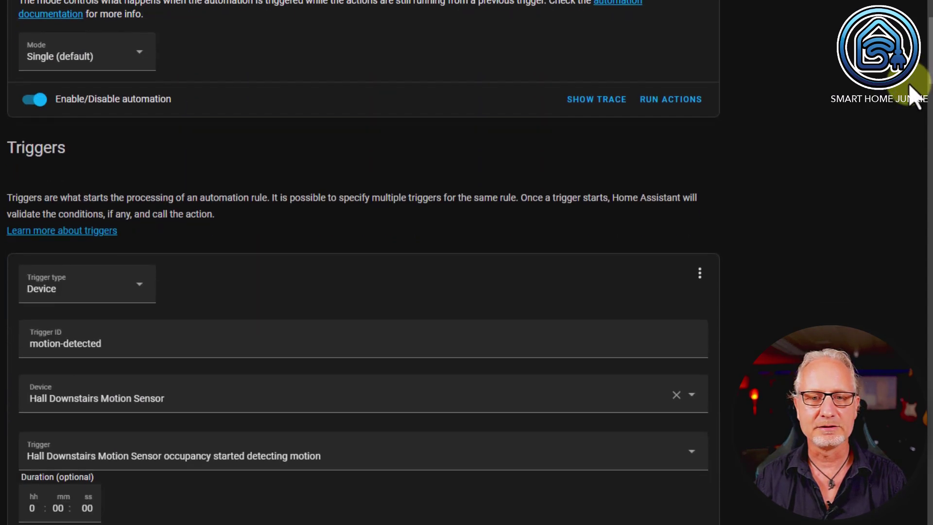
pyautogui.scroll(-3, 913, 90)
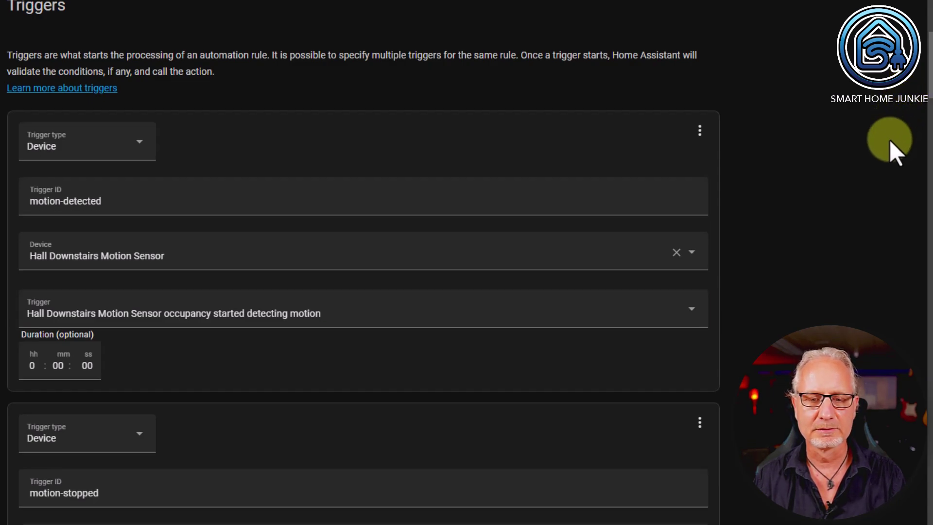
pyautogui.scroll(-5, 889, 139)
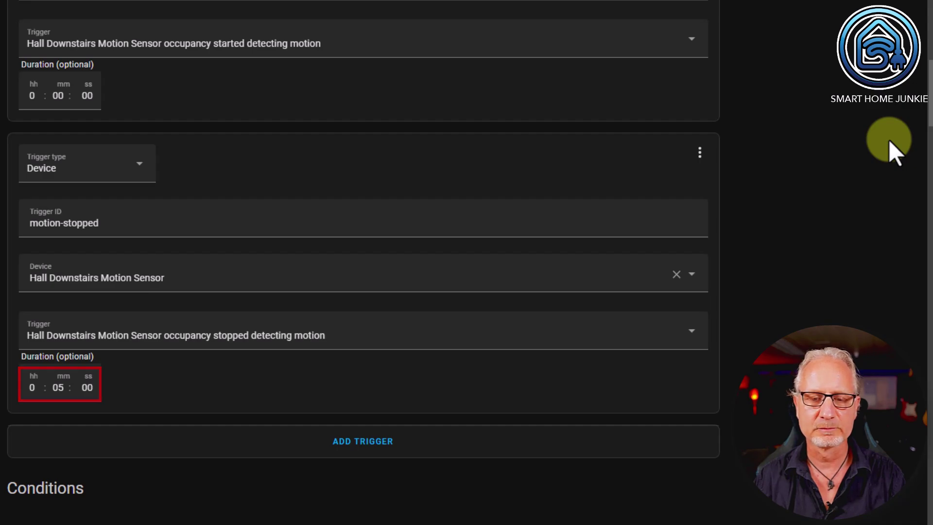
pyautogui.scroll(-3, 888, 141)
pyautogui.scroll(-2, 889, 141)
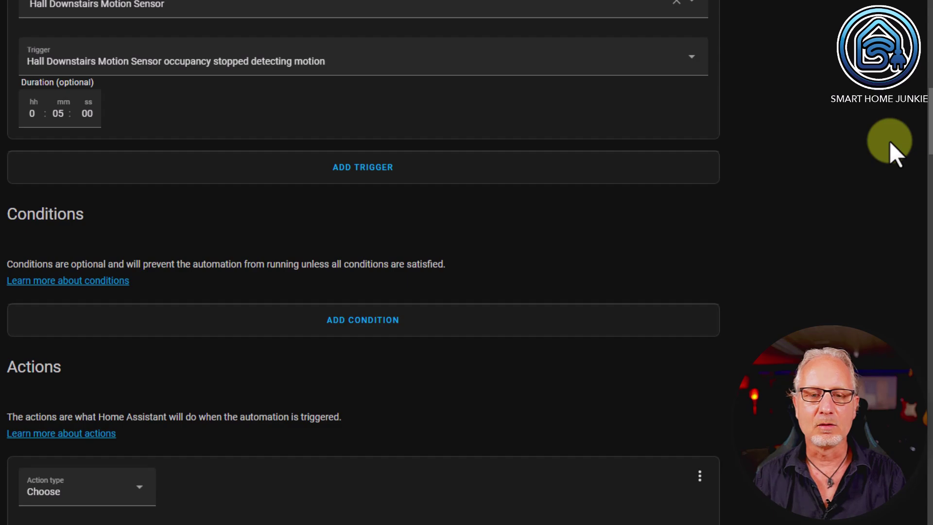
# Examine Option 1 of the Choose action, covering its trigger and sun conditions and the light's color temperature and brightness settings
pyautogui.scroll(-6, 889, 141)
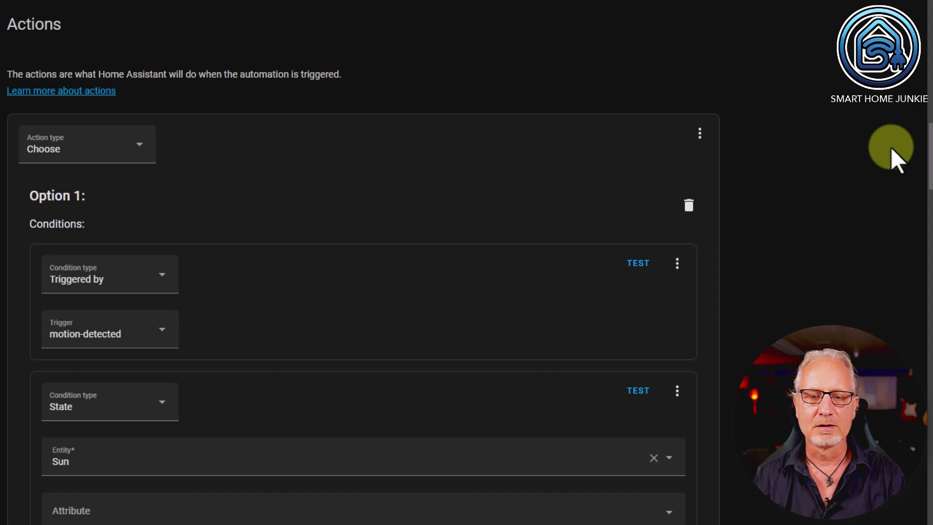
pyautogui.scroll(-5, 890, 147)
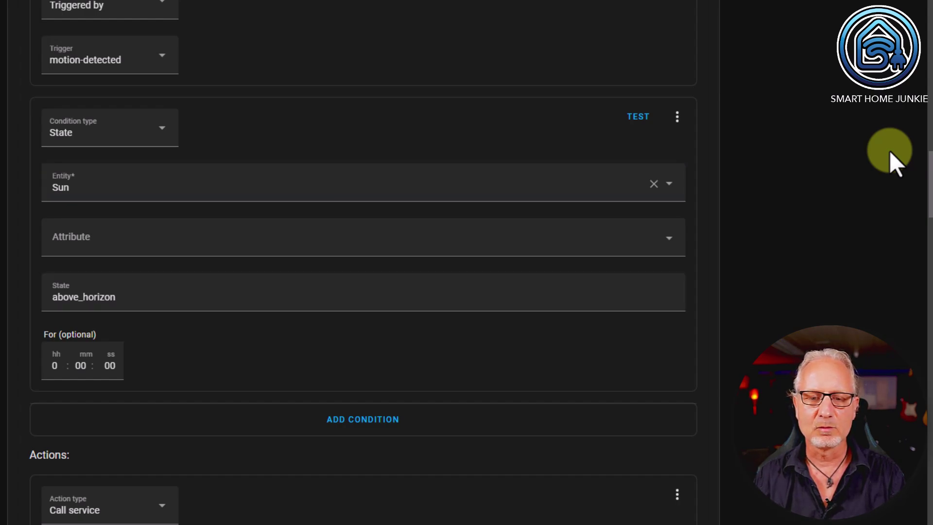
pyautogui.scroll(-8, 892, 162)
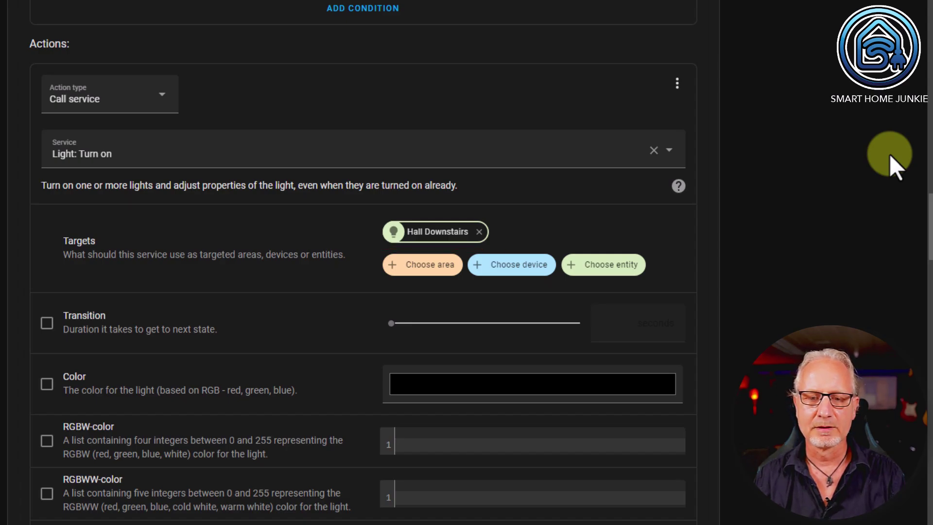
pyautogui.scroll(-5, 889, 154)
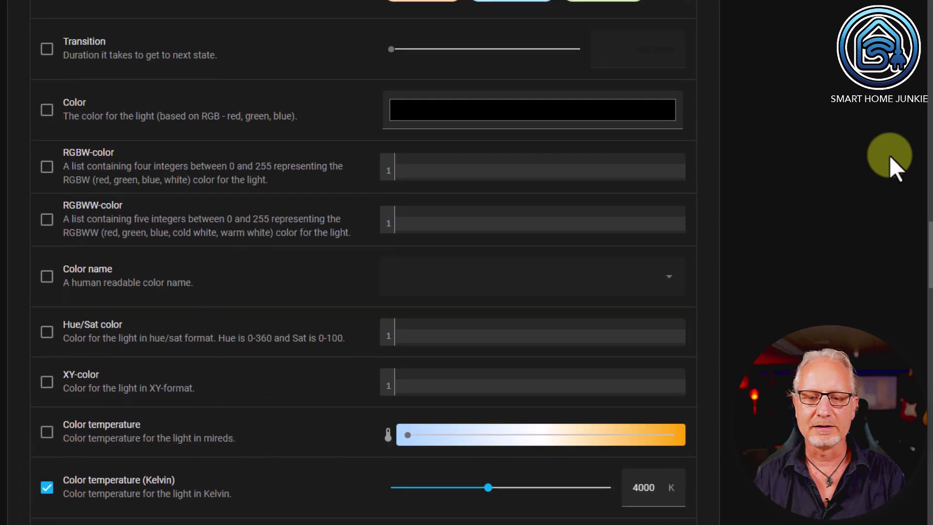
pyautogui.scroll(-5, 889, 155)
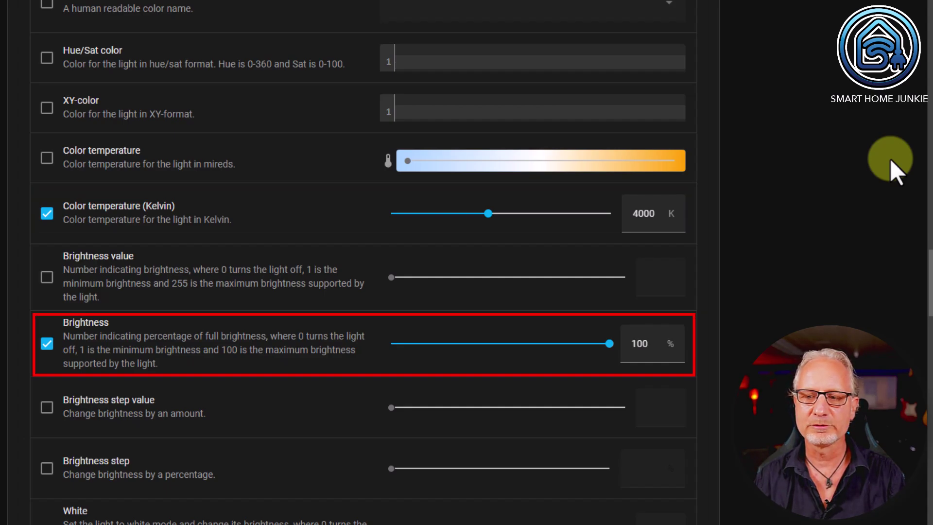
pyautogui.scroll(-5, 890, 160)
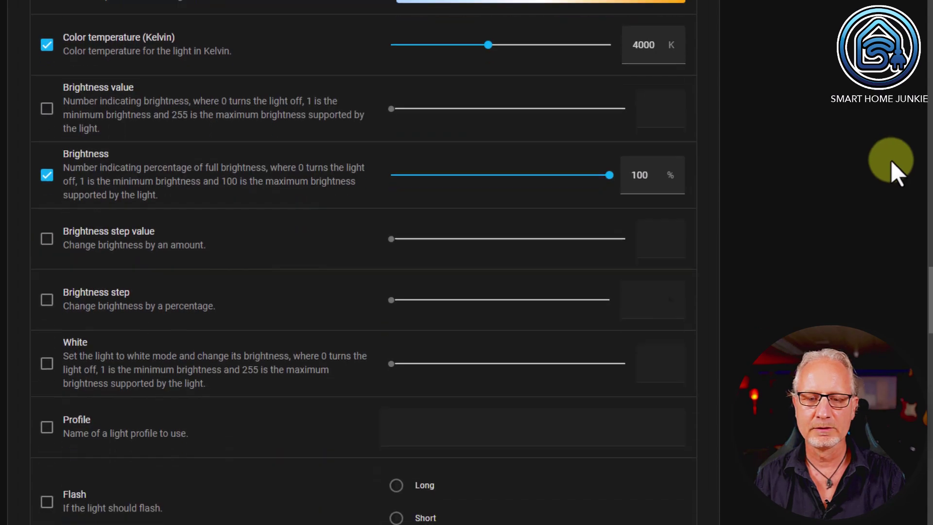
pyautogui.scroll(-9, 891, 162)
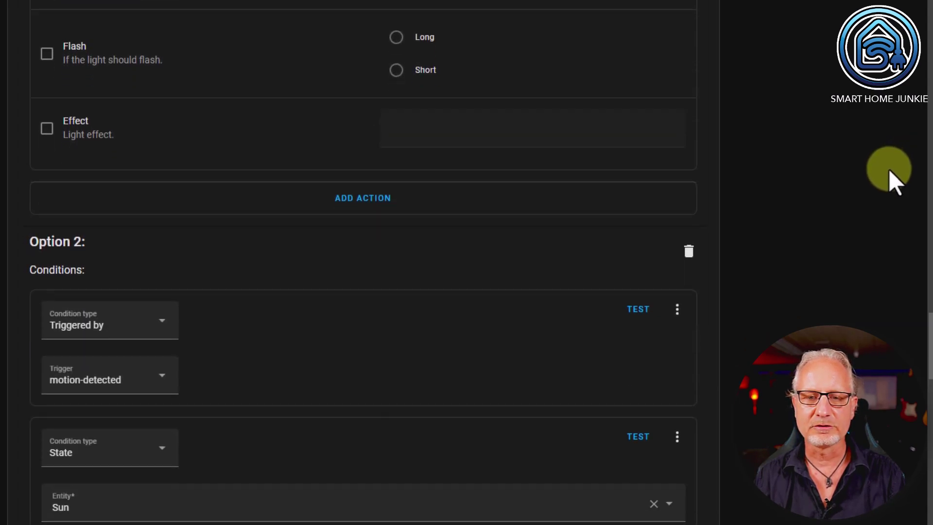
# Examine Options 2 and 3 of the Choose action, including their conditions and the Light: Turn on and Light: Turn off service calls
pyautogui.scroll(-1, 886, 171)
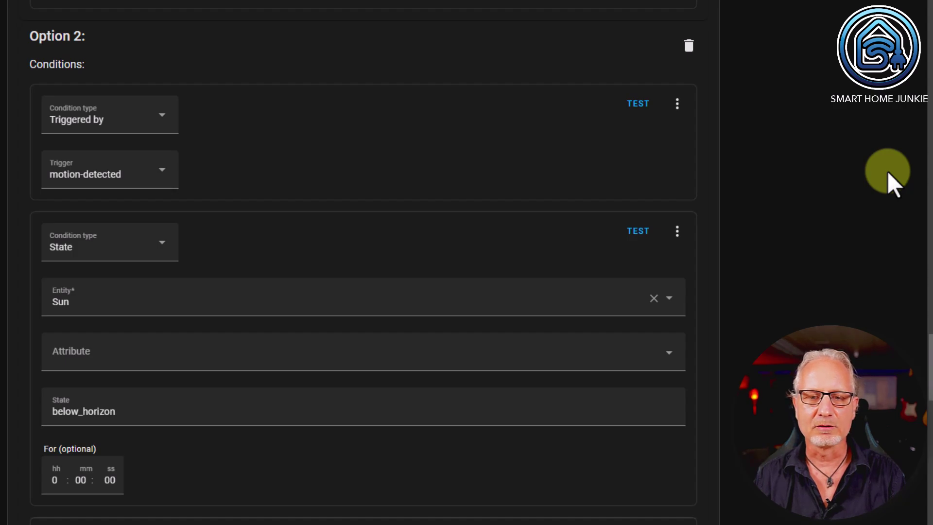
pyautogui.scroll(-2, 887, 171)
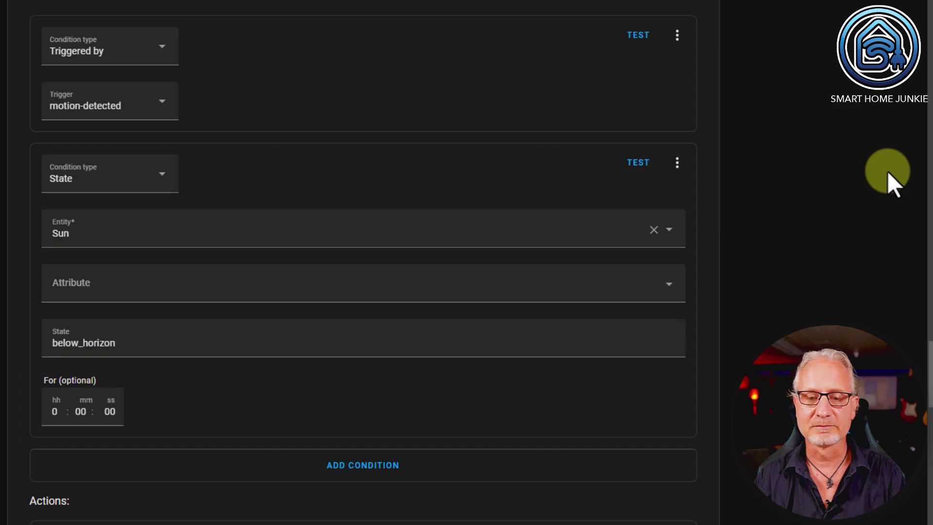
pyautogui.scroll(-10, 888, 171)
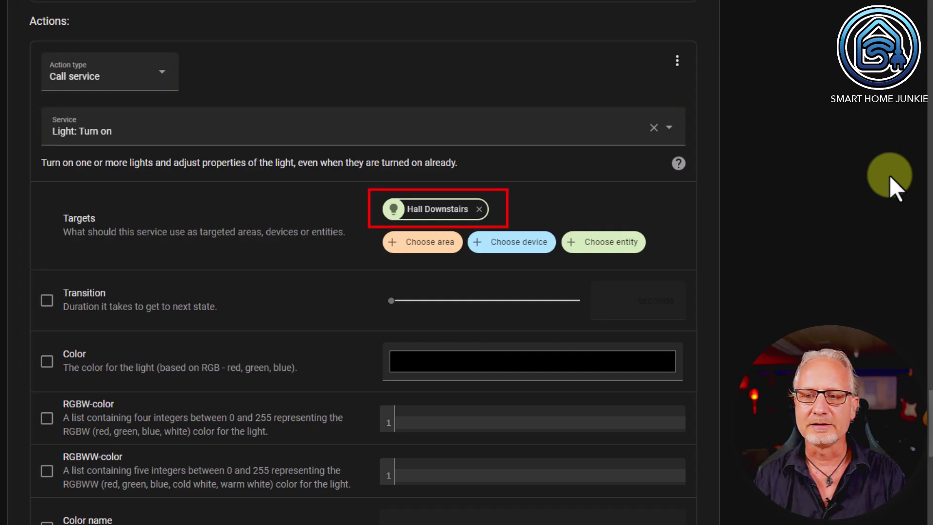
pyautogui.scroll(-5, 889, 176)
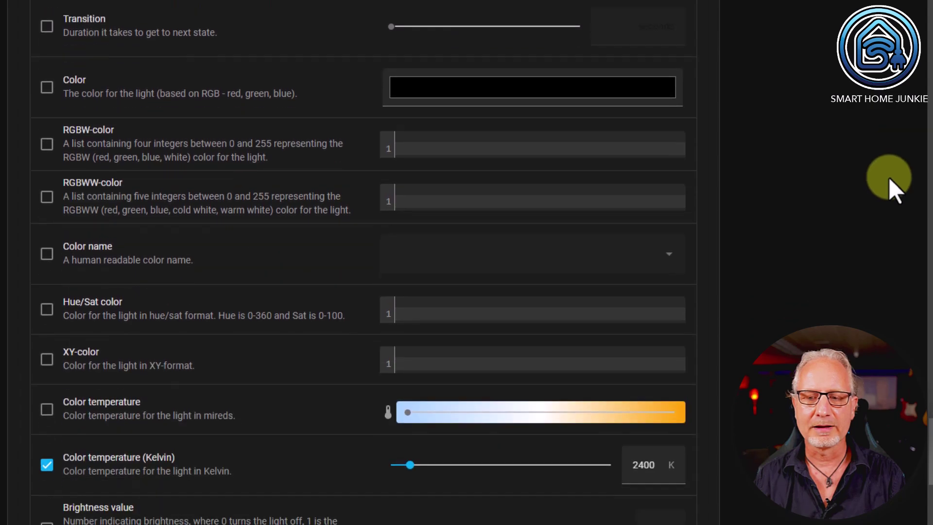
pyautogui.scroll(-5, 889, 178)
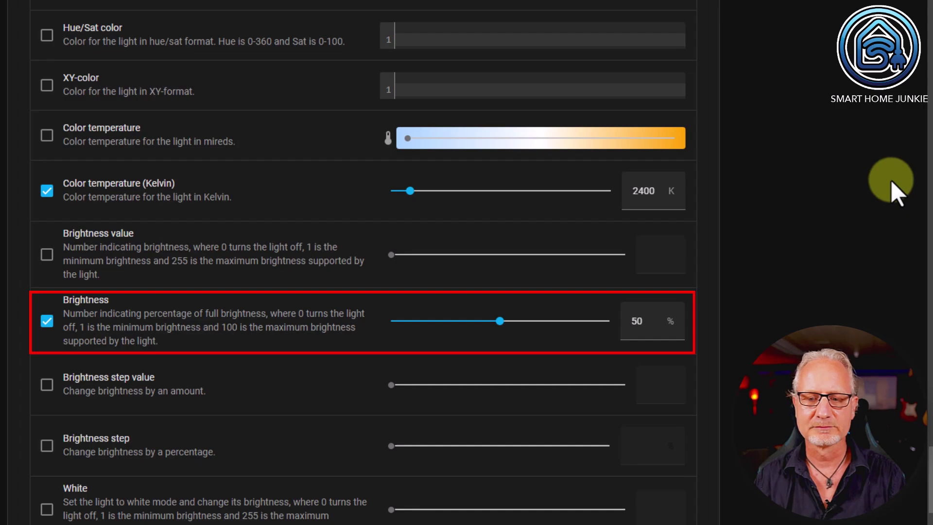
pyautogui.scroll(-10, 891, 181)
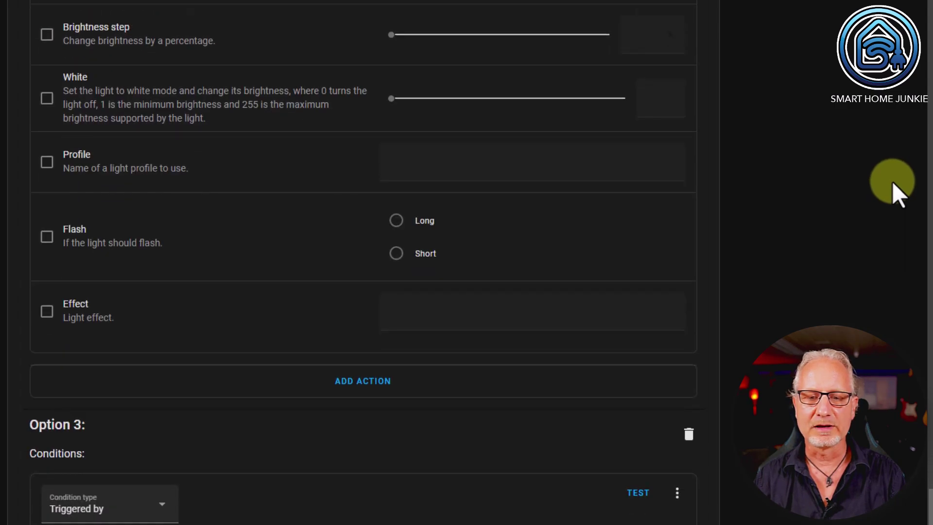
pyautogui.scroll(-5, 892, 181)
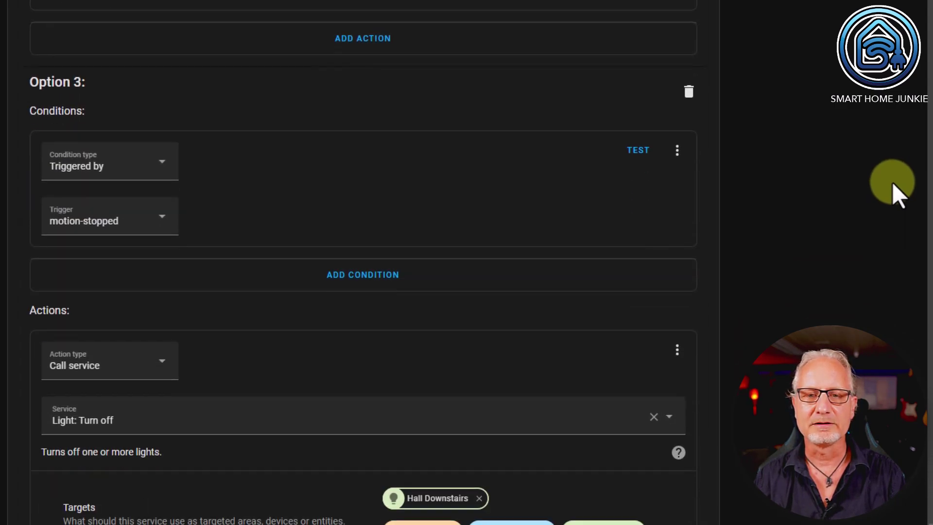
pyautogui.scroll(-1, 891, 181)
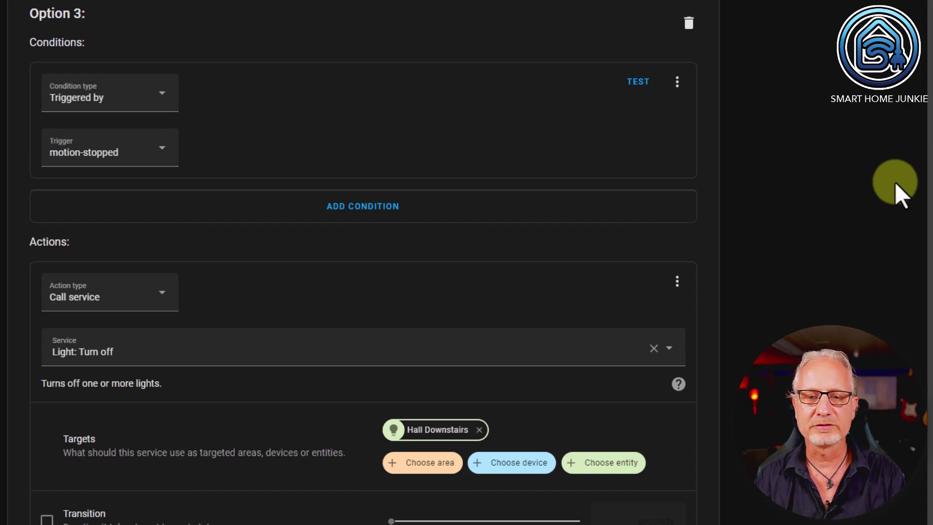
pyautogui.scroll(-4, 896, 182)
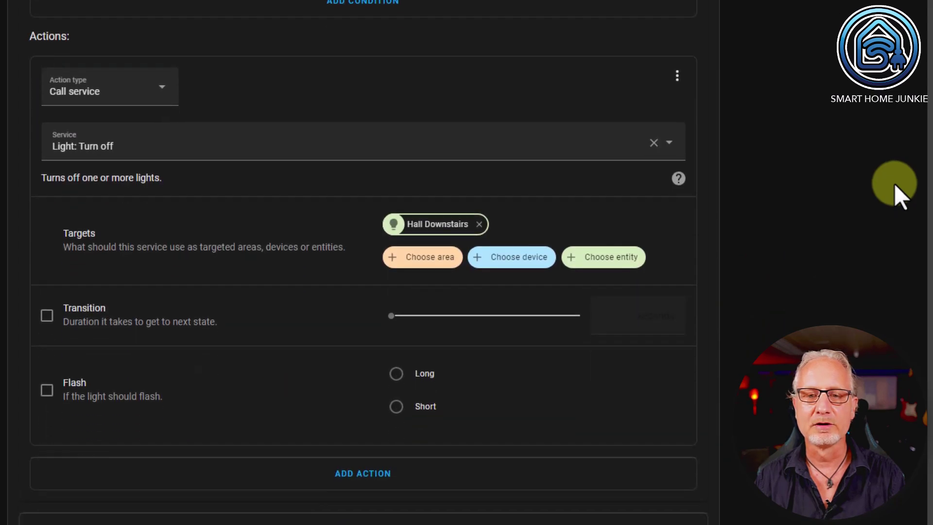
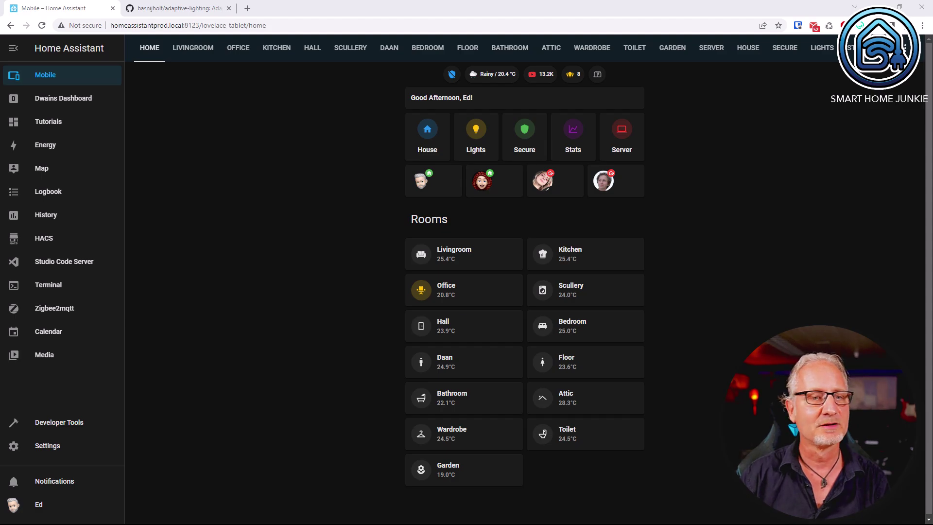
# Open the Integrations section of the Home Assistant Community Store (HACS)
pyautogui.click(39, 241)
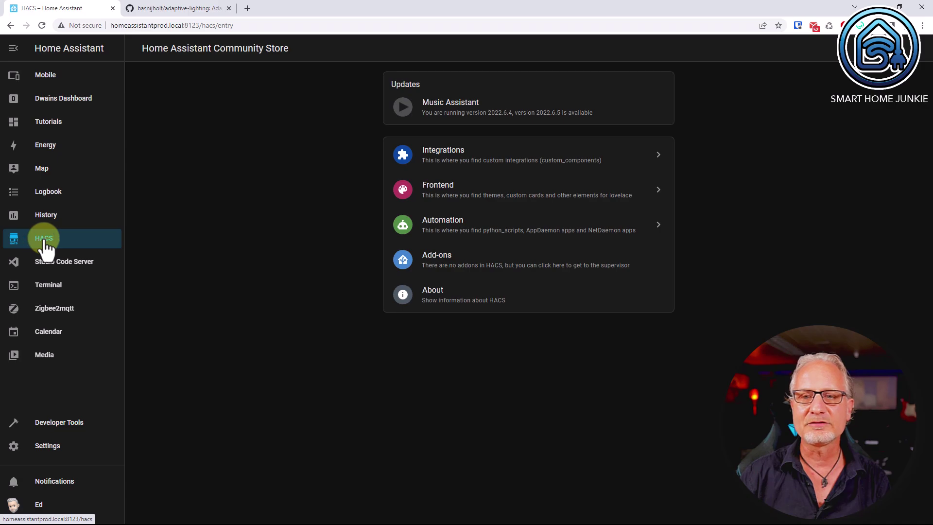
pyautogui.click(454, 159)
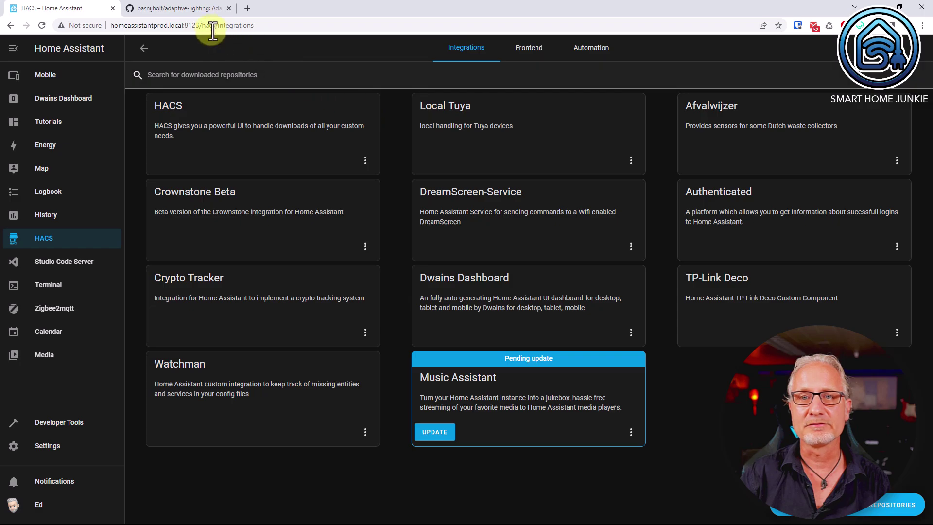
# Switch to the adaptive-lighting repository on GitHub and look through its README for the component's description and installation notes
pyautogui.click(193, 11)
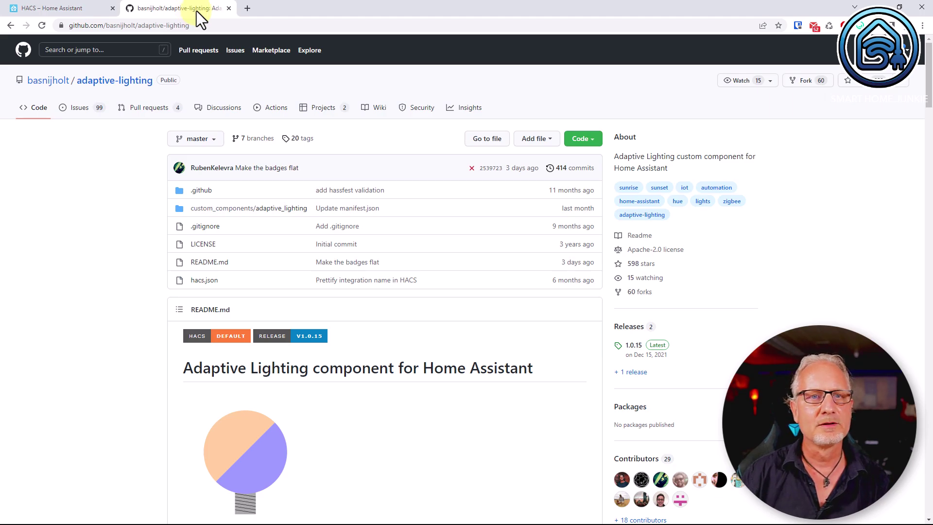
pyautogui.scroll(-7, 309, 205)
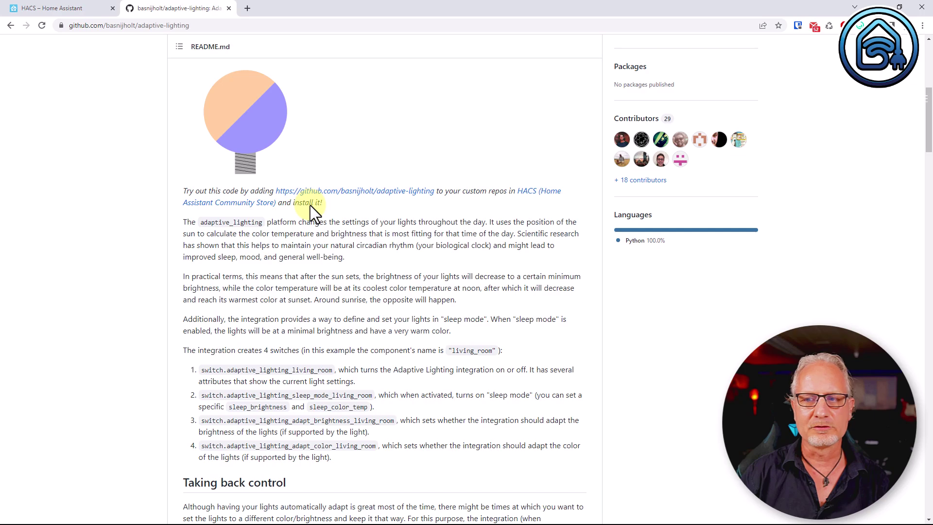
pyautogui.scroll(-8, 310, 205)
pyautogui.scroll(12, 310, 206)
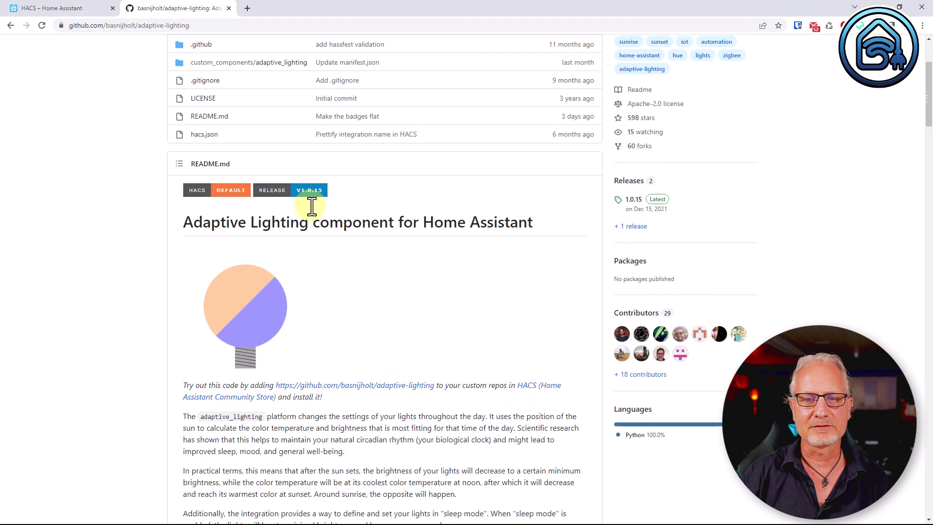
pyautogui.scroll(3, 311, 206)
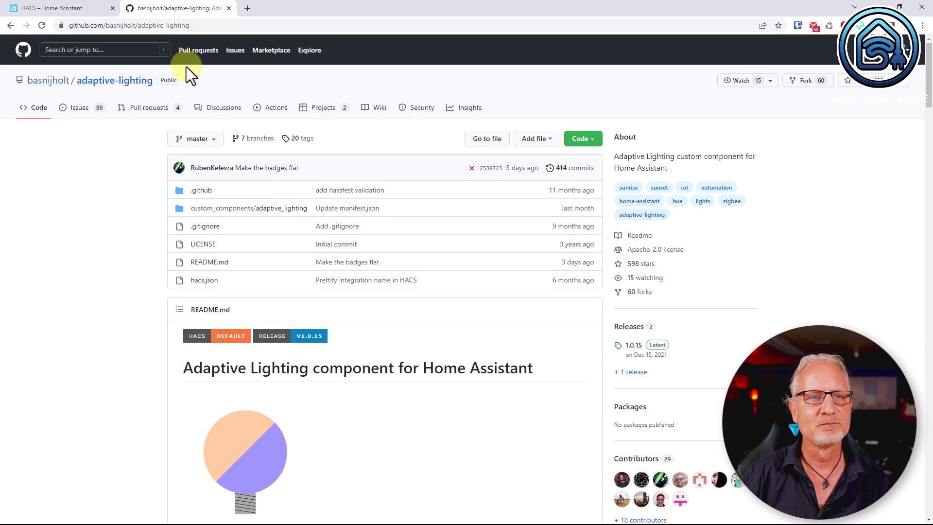
# Copy the adaptive-lighting GitHub URL and try to add it to HACS as a custom repository with category Integration, closing the dialog at the end
pyautogui.click(204, 26)
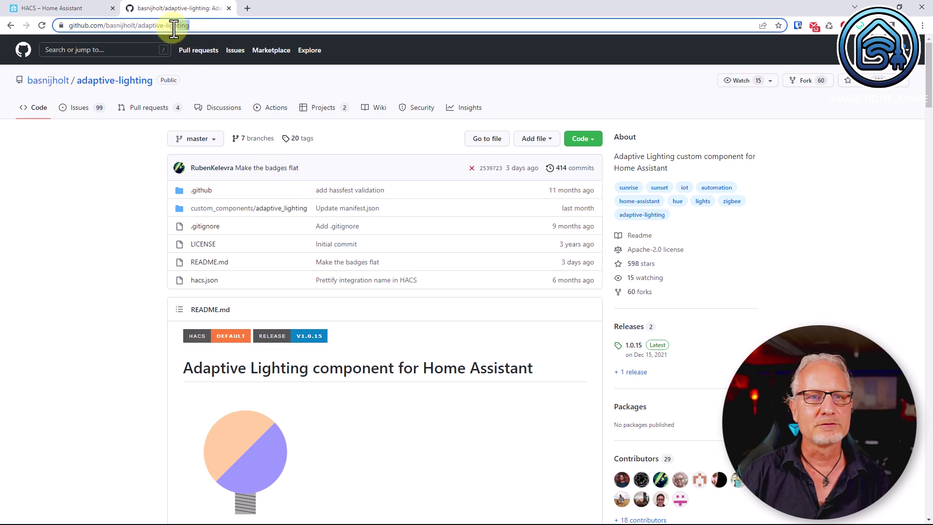
pyautogui.click(62, 7)
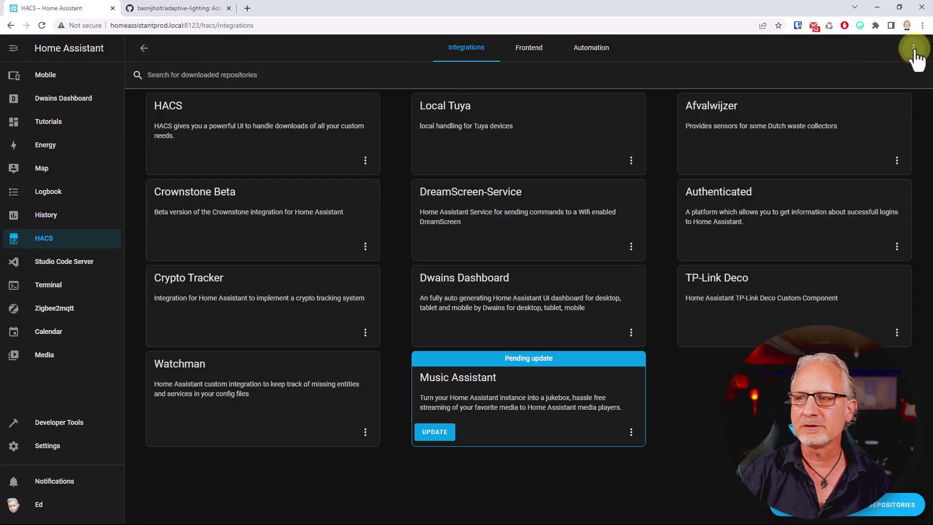
pyautogui.click(913, 49)
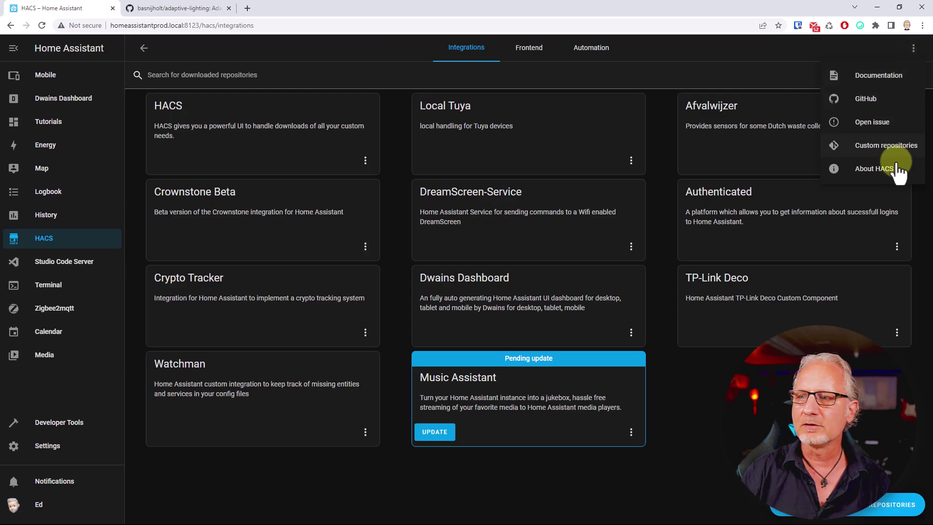
pyautogui.click(893, 144)
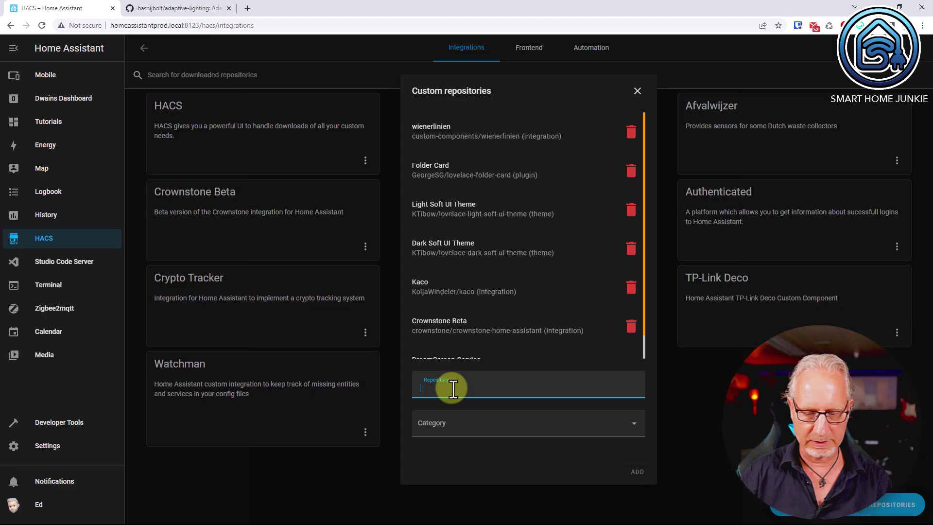
pyautogui.click(501, 428)
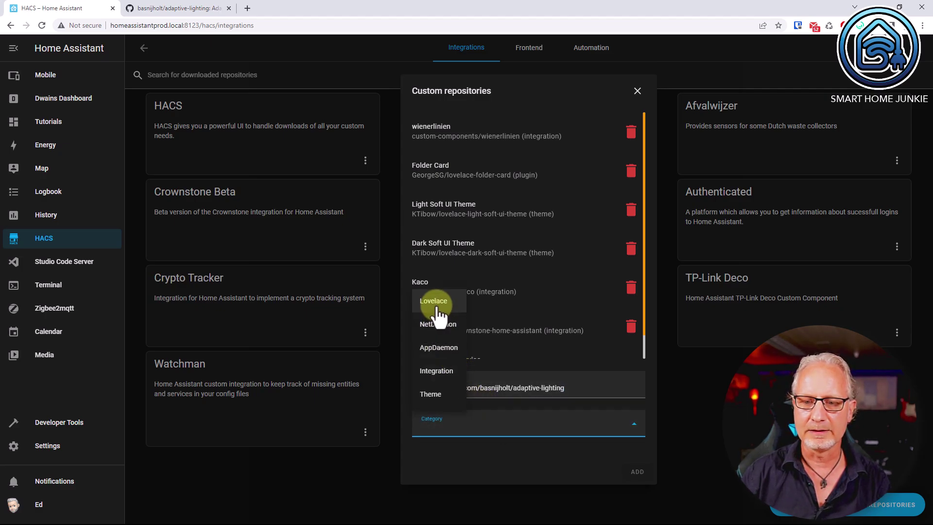
pyautogui.click(440, 371)
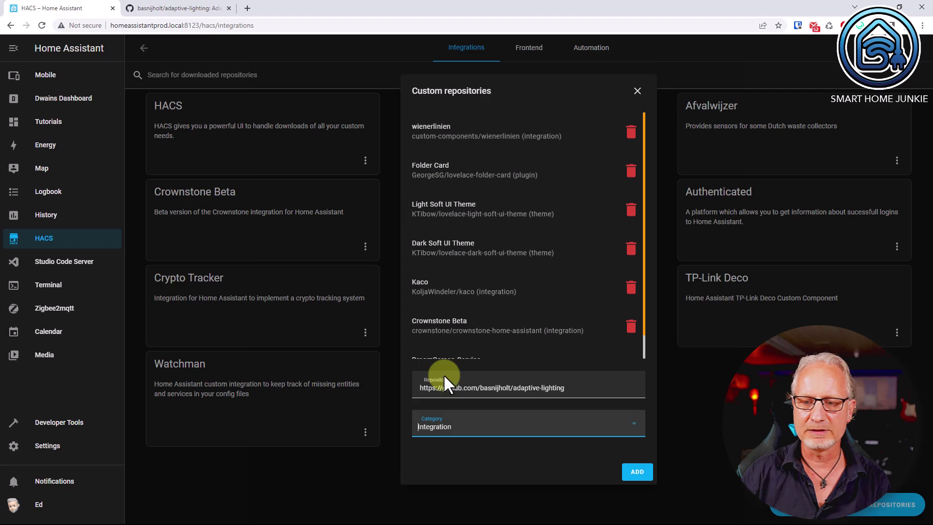
pyautogui.click(640, 474)
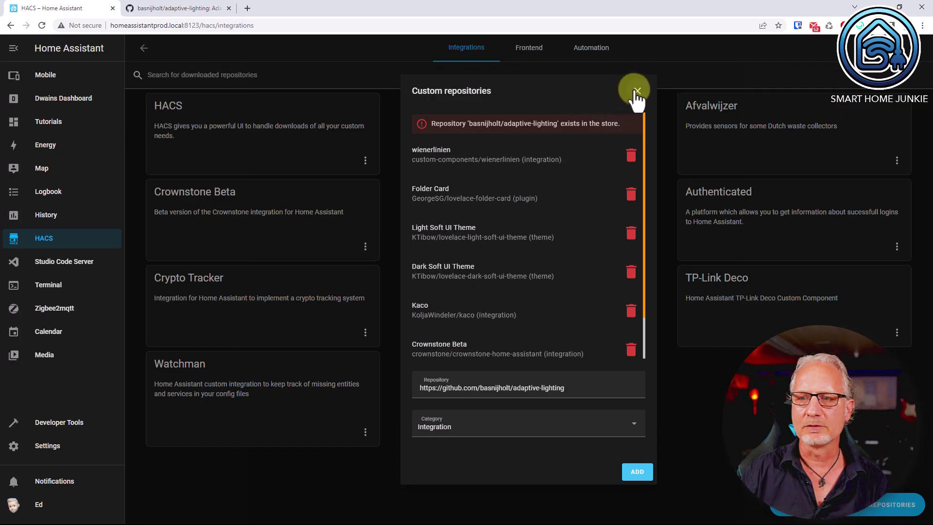
pyautogui.click(637, 91)
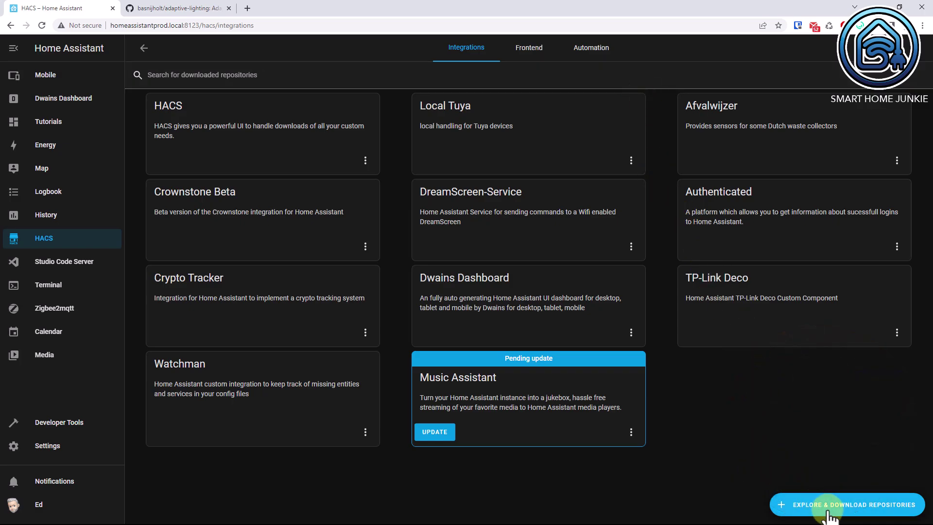
# Find the adaptive_lighting repository in HACS by searching for "adaptive" and download version 1.0.15
pyautogui.click(830, 514)
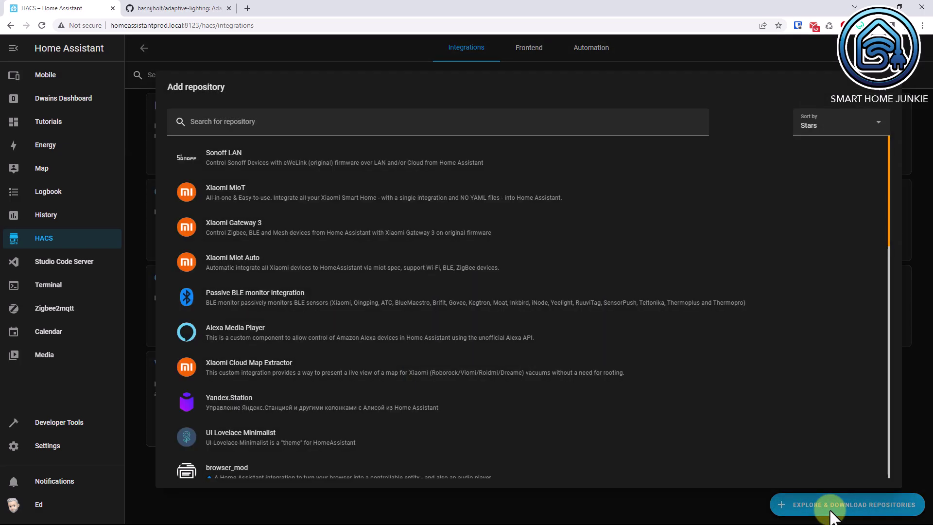
pyautogui.click(253, 121)
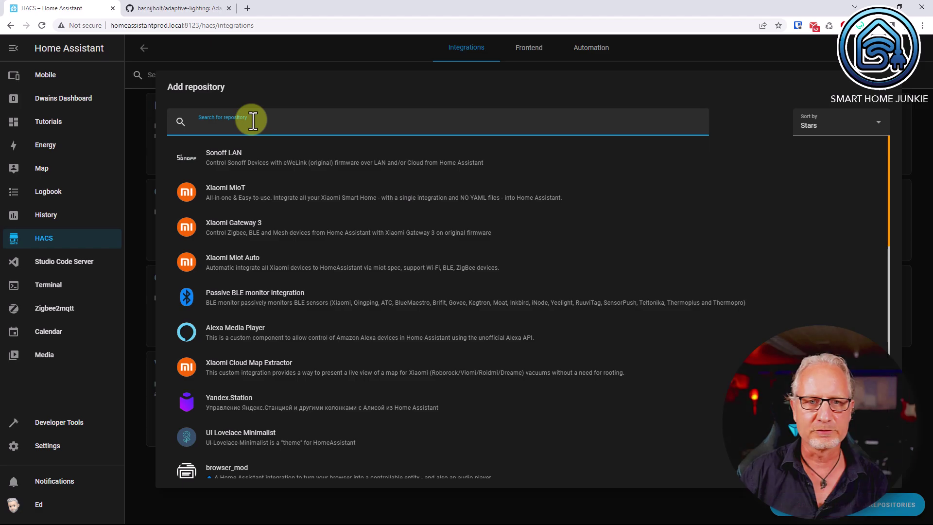
pyautogui.write('adap')
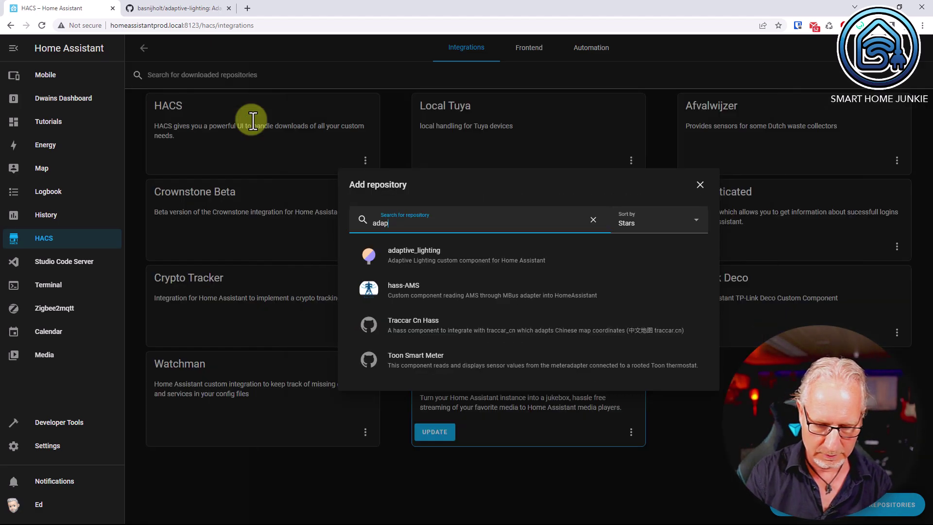
pyautogui.write('tive')
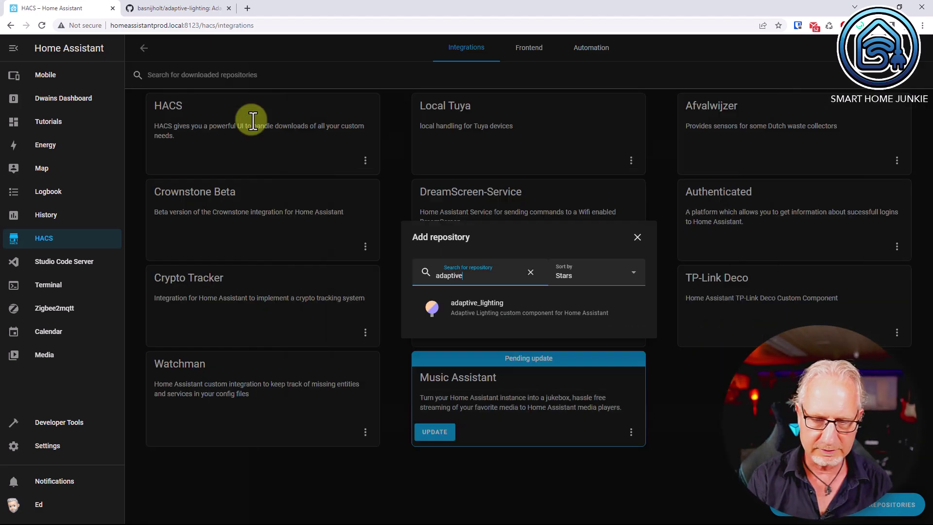
pyautogui.click(478, 316)
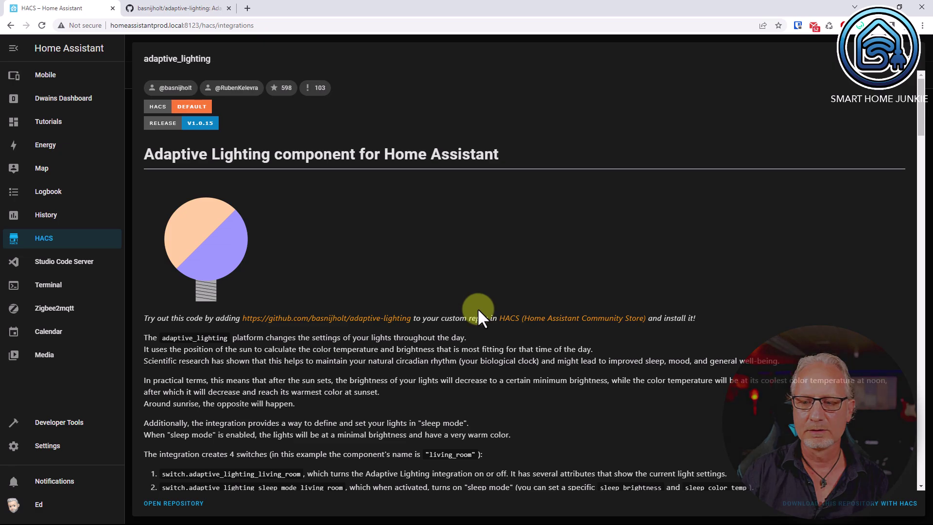
pyautogui.click(844, 505)
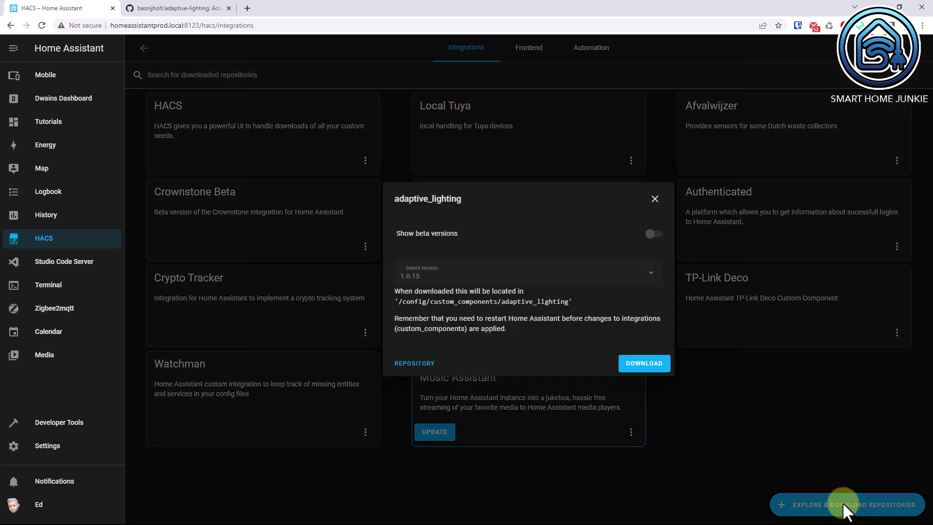
pyautogui.click(640, 364)
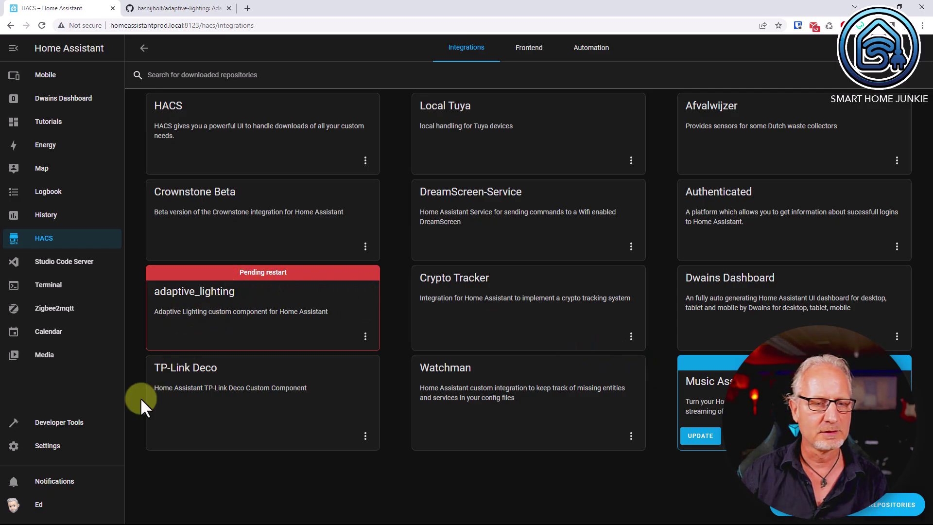
# Restart Home Assistant from the System settings and confirm the restart
pyautogui.click(48, 446)
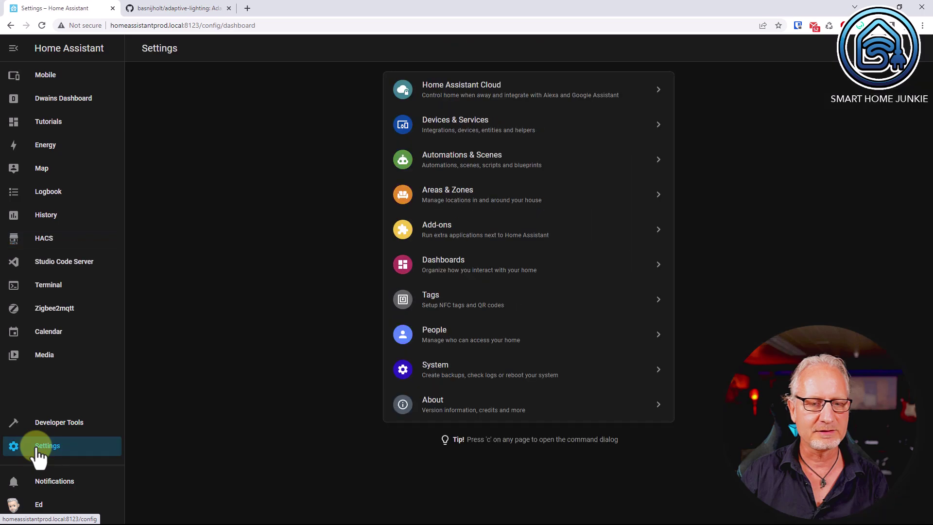
pyautogui.click(435, 370)
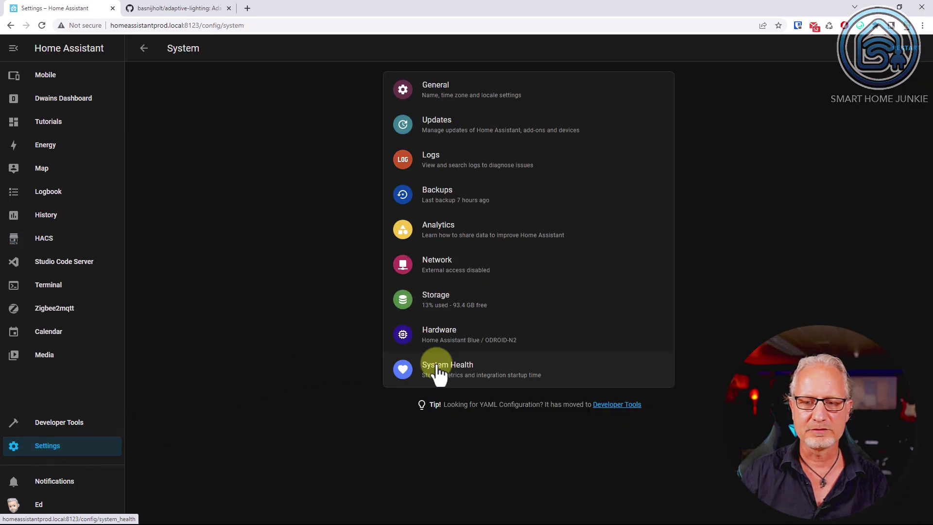
pyautogui.click(896, 56)
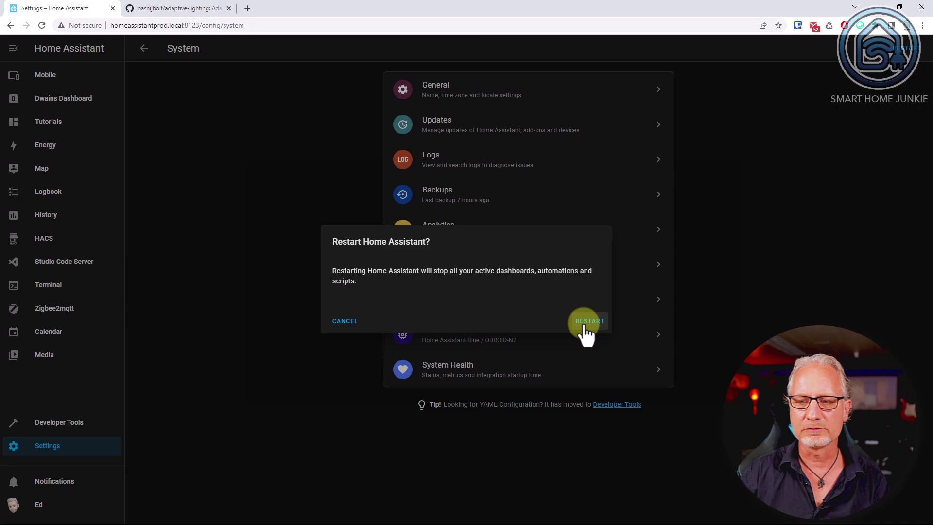
pyautogui.click(588, 322)
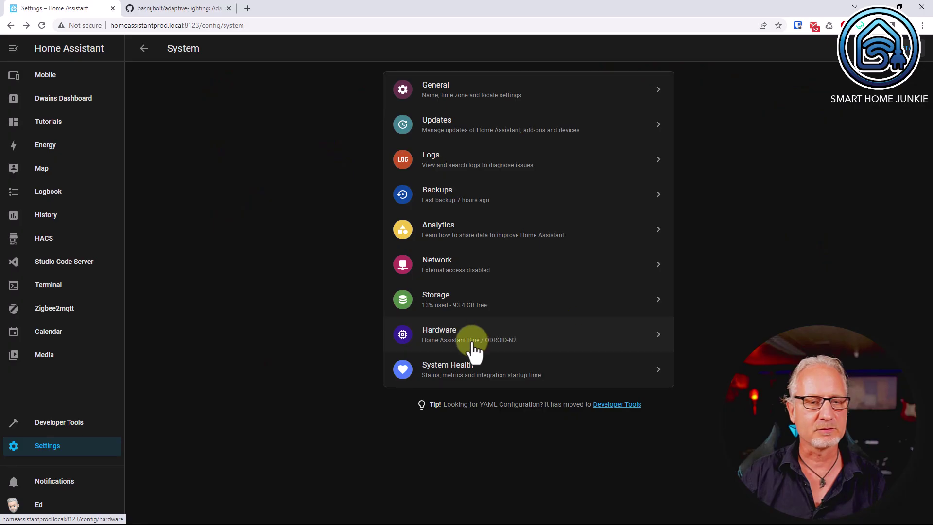
# Add the Adaptive Lighting integration under Devices & Services with an instance named Kitchen
pyautogui.click(68, 446)
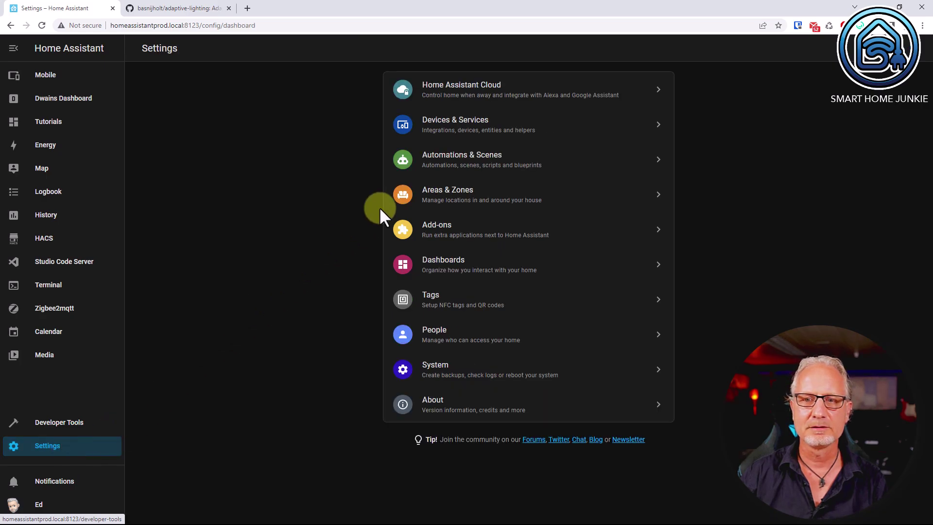
pyautogui.click(495, 133)
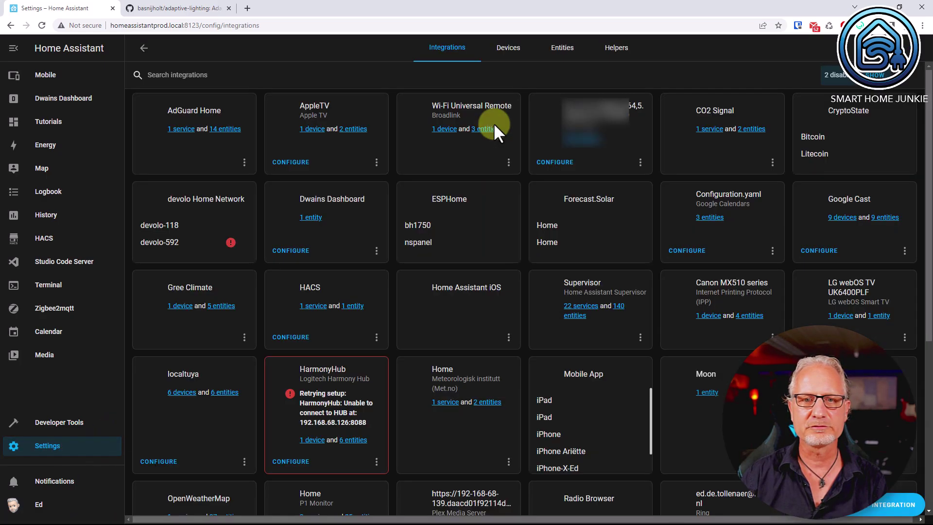
pyautogui.click(860, 505)
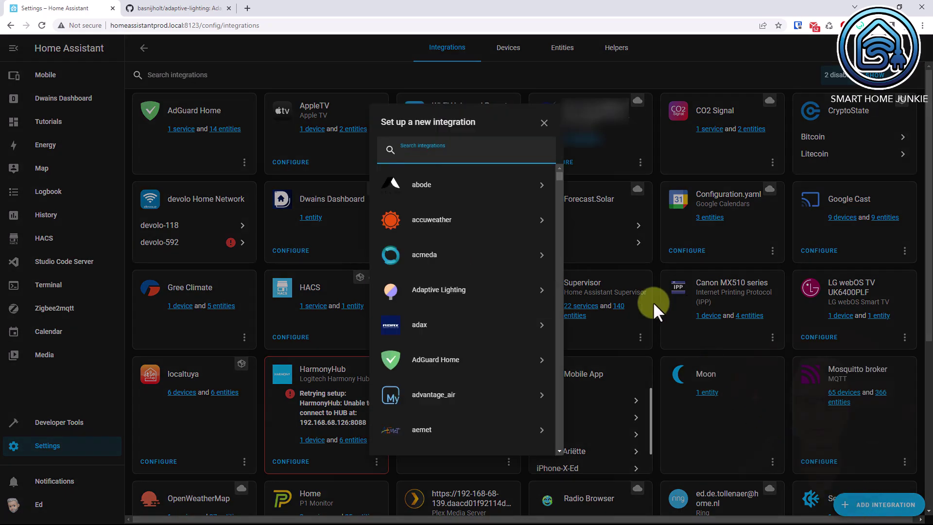
pyautogui.write('ad')
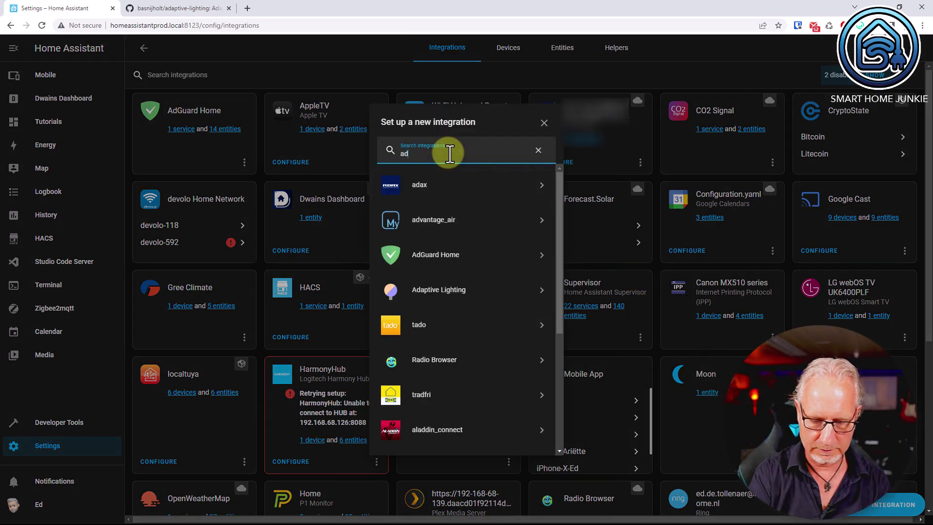
pyautogui.write('aptive')
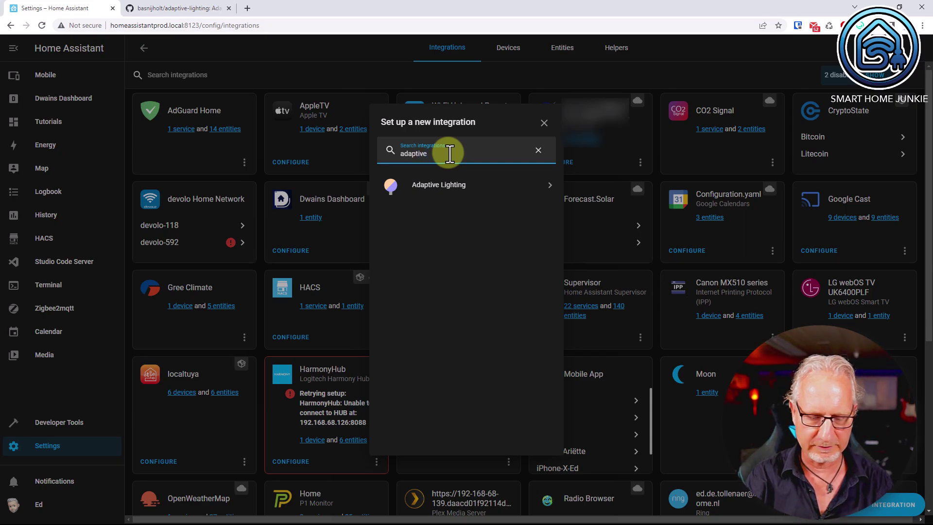
pyautogui.click(441, 185)
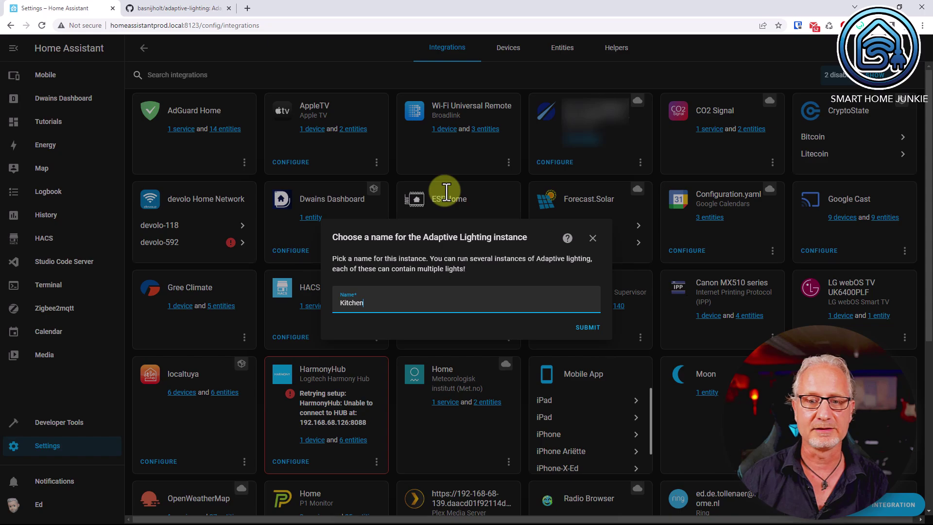
pyautogui.click(588, 327)
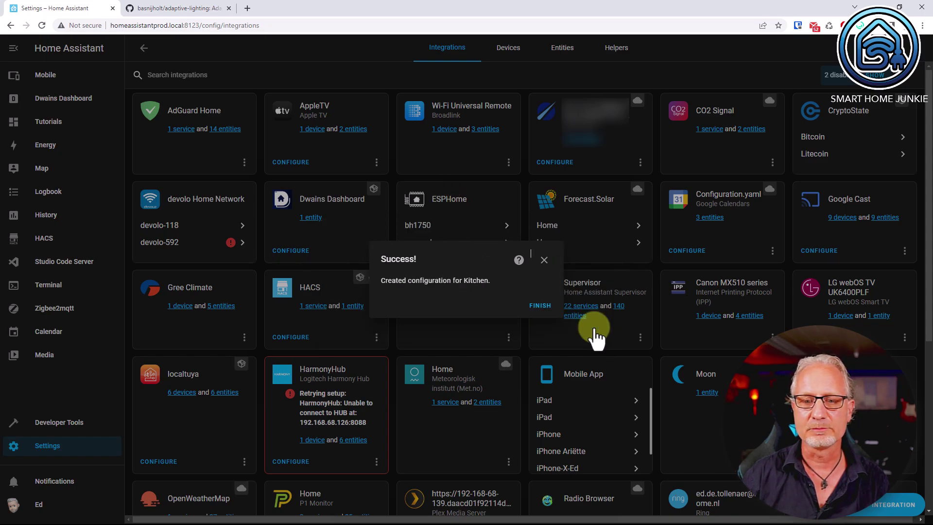
pyautogui.click(538, 306)
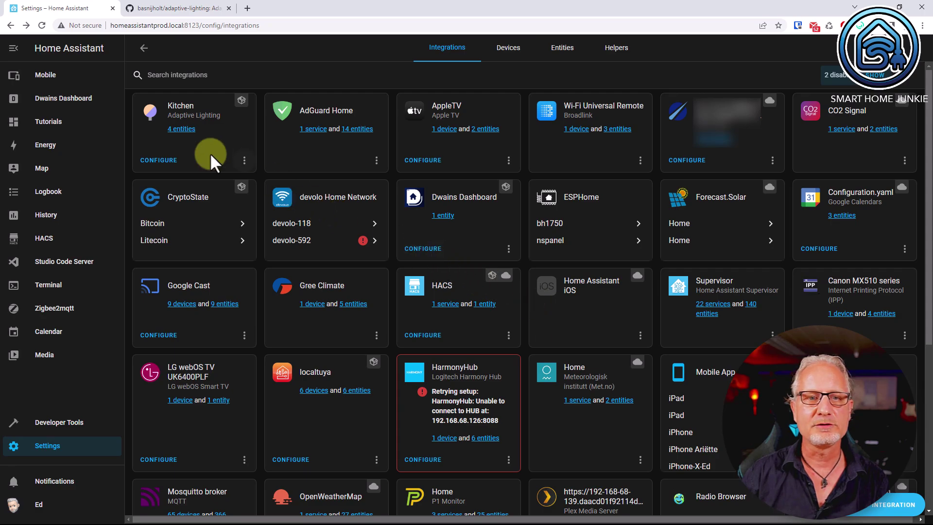
# Open the Kitchen instance's entities and examine the state details of the Adapt Brightness and Adapt Color switches
pyautogui.click(182, 130)
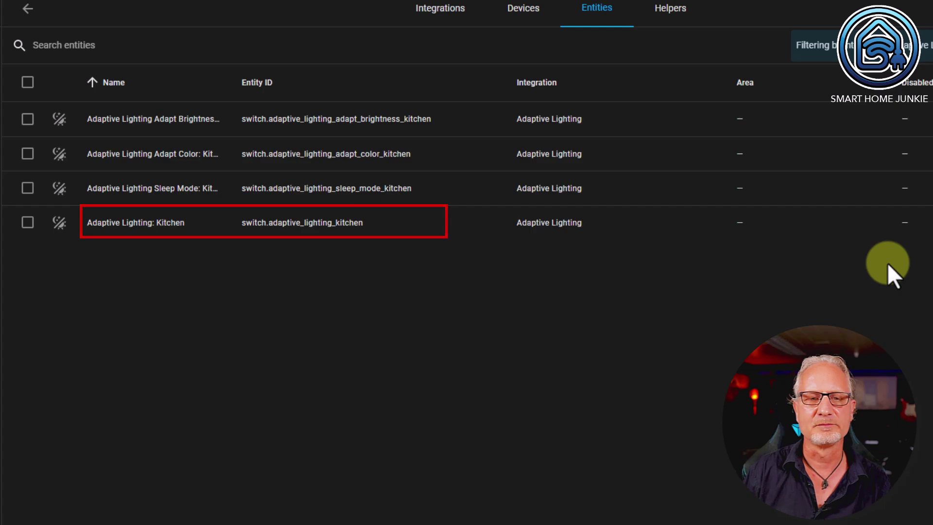
pyautogui.click(360, 127)
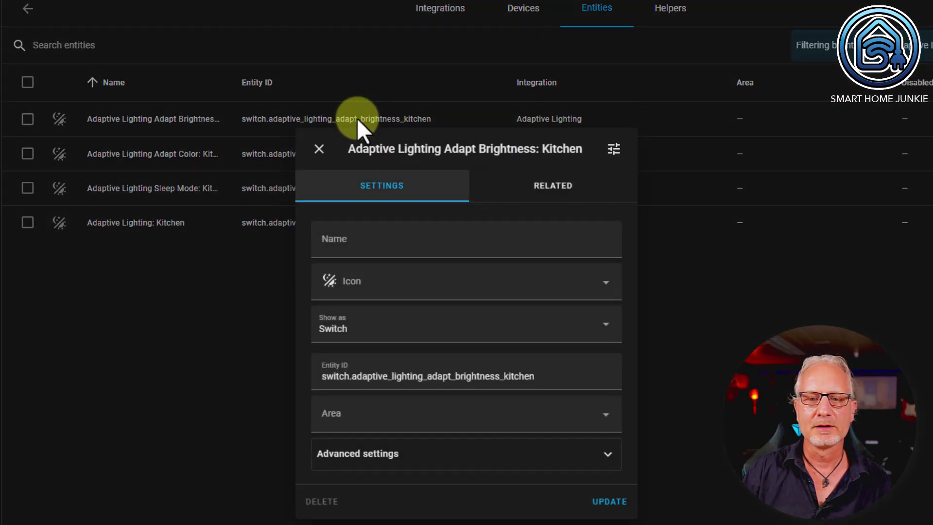
pyautogui.click(614, 149)
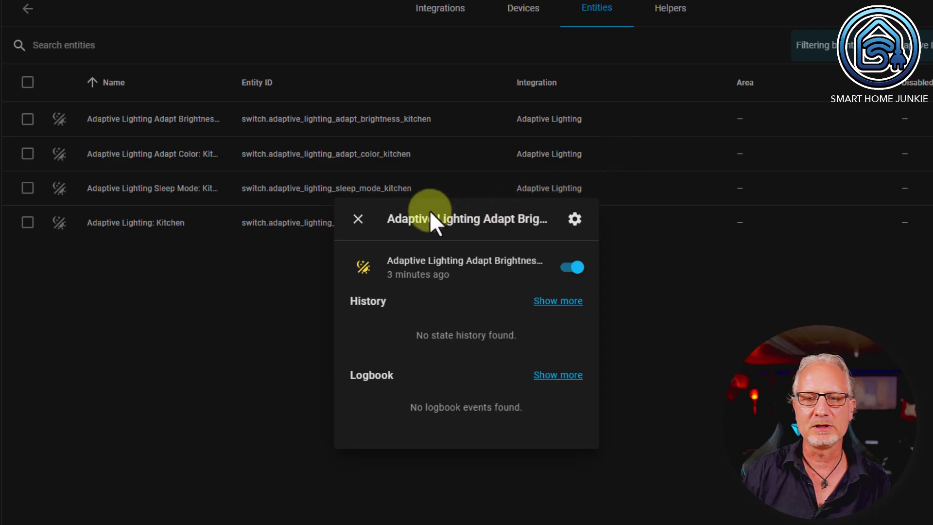
pyautogui.click(358, 219)
pyautogui.click(427, 154)
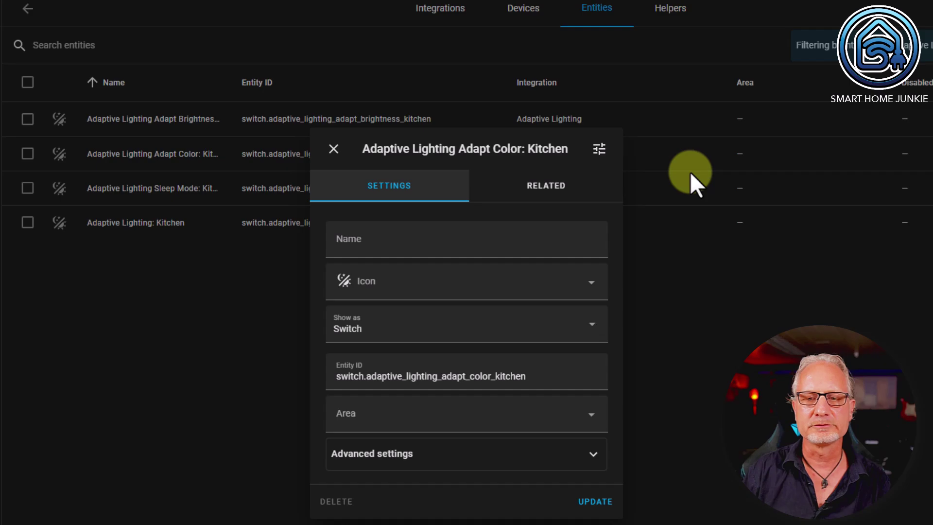
pyautogui.click(600, 149)
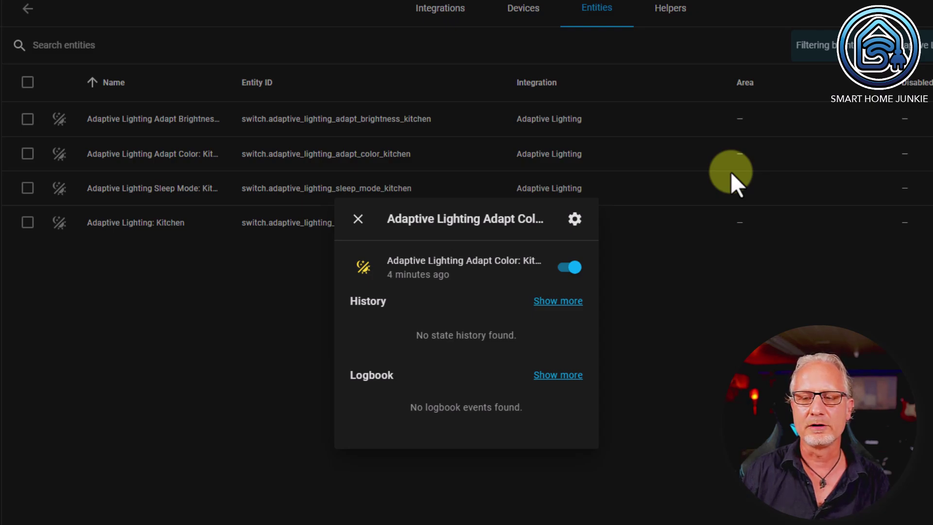
pyautogui.click(358, 218)
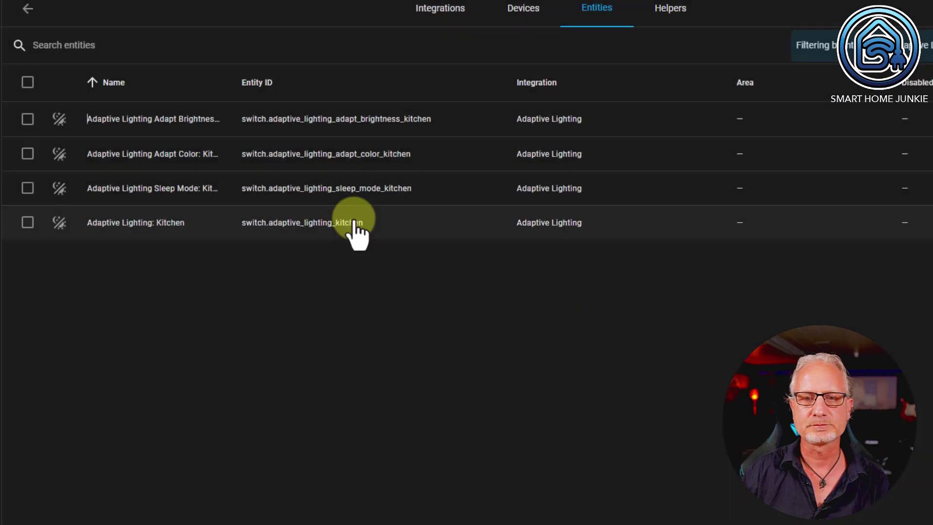
# Examine the state details of the Adaptive Lighting Sleep Mode: Kitchen and Adaptive Lighting: Kitchen switches
pyautogui.click(459, 189)
pyautogui.click(597, 154)
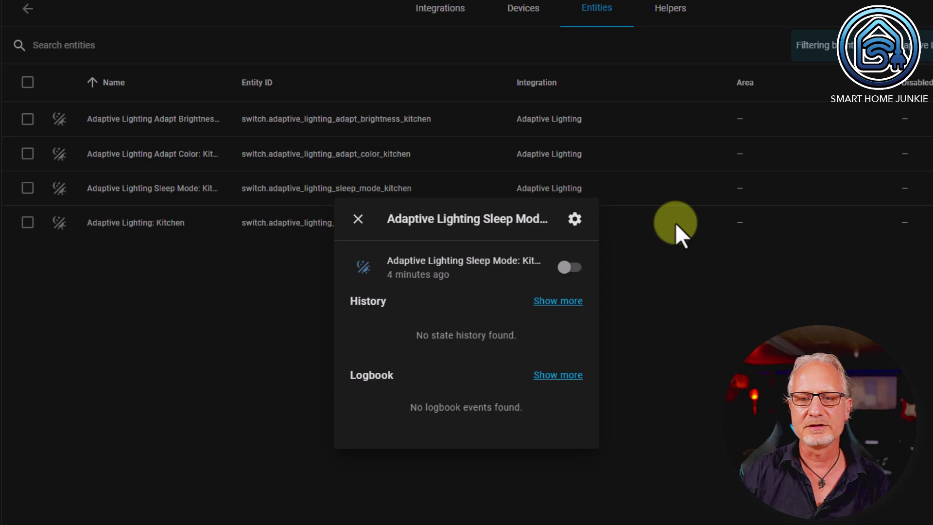
pyautogui.click(357, 218)
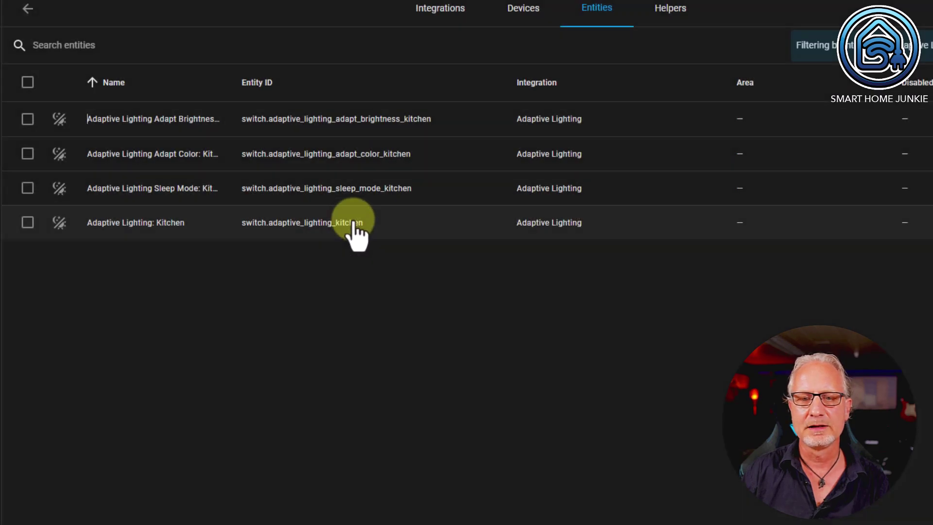
pyautogui.click(403, 221)
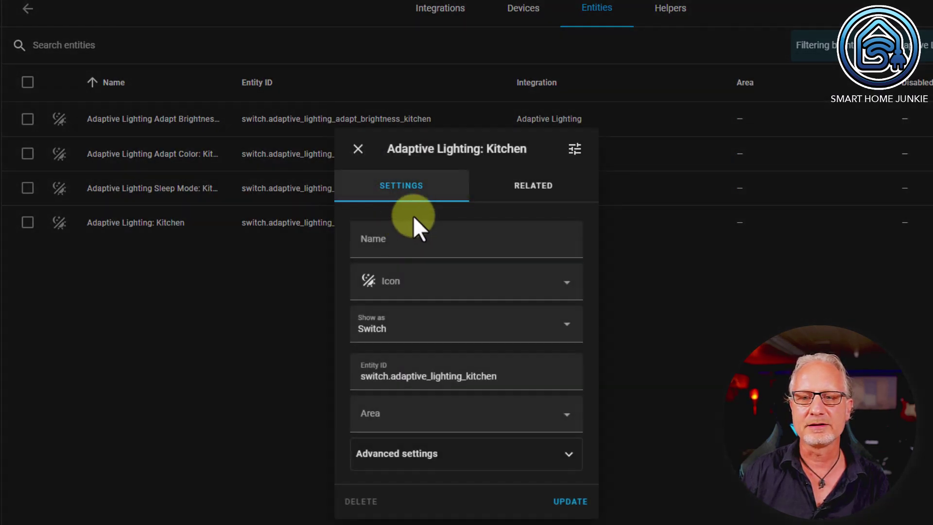
pyautogui.click(575, 149)
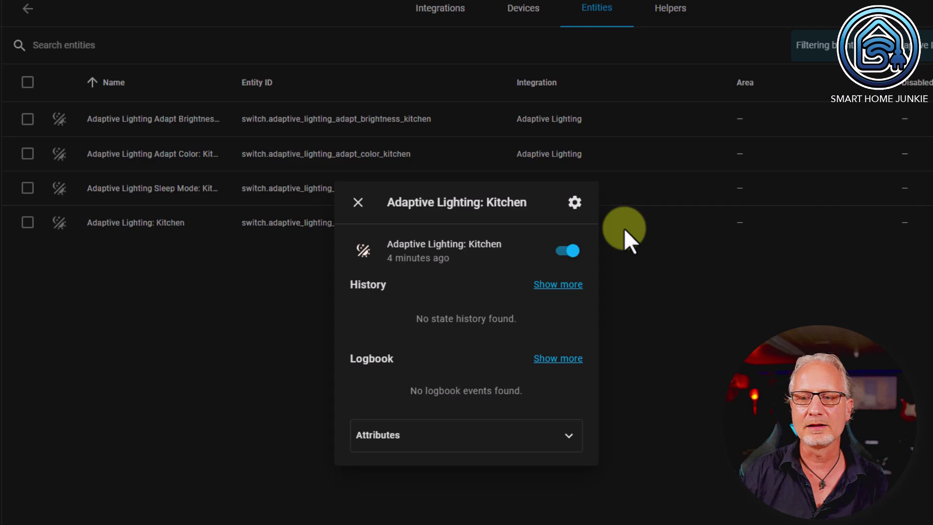
pyautogui.click(358, 202)
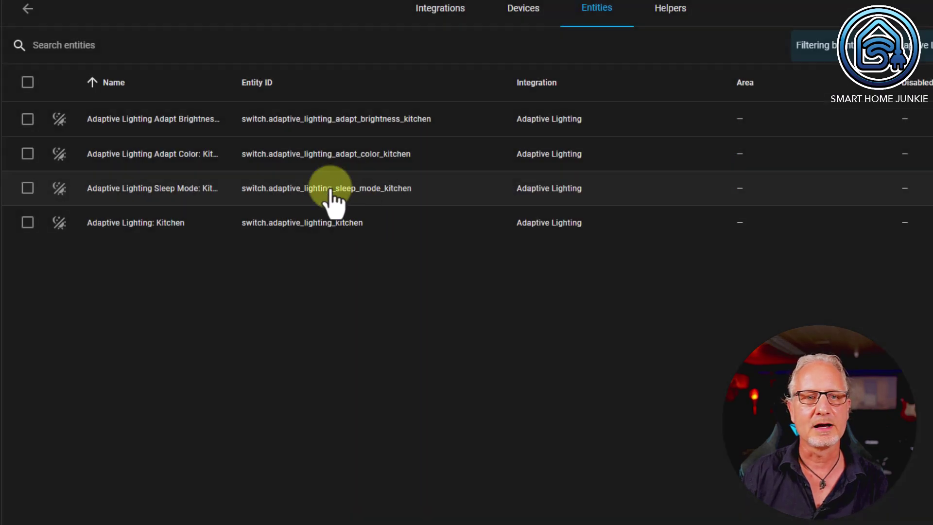
# Open the configuration options of the Kitchen Adaptive Lighting instance and select light.kitchen as its light
pyautogui.click(22, 9)
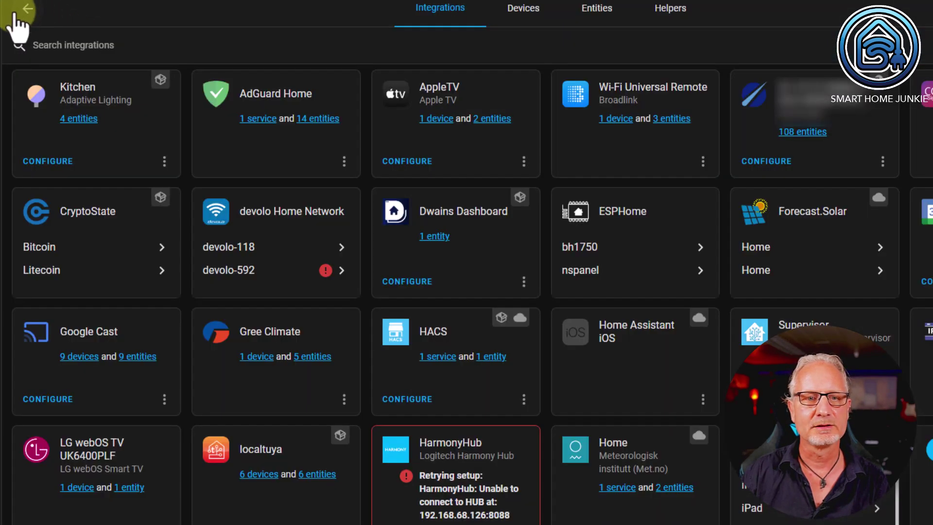
pyautogui.click(67, 162)
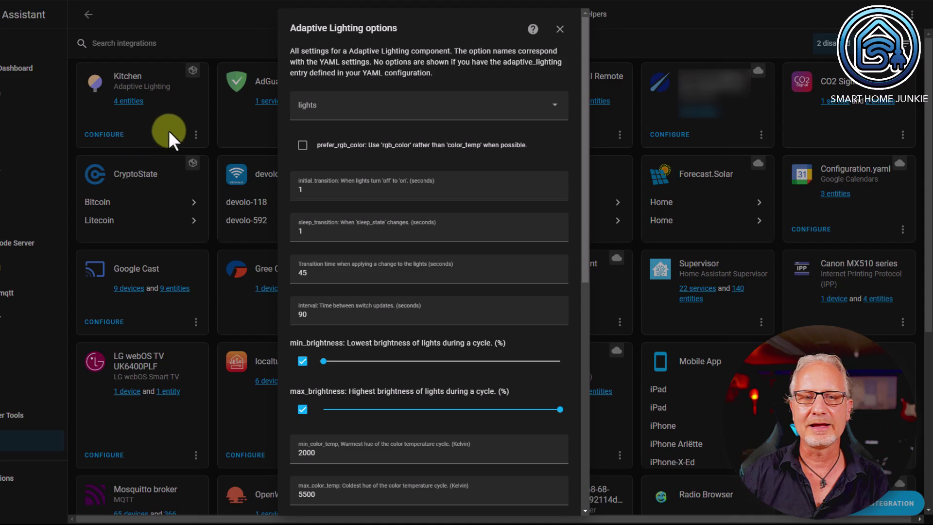
pyautogui.click(555, 106)
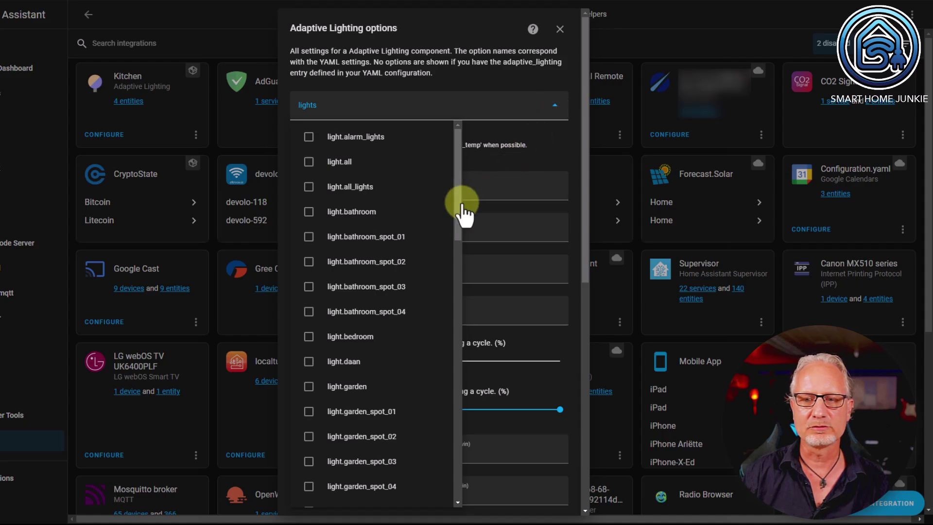
pyautogui.moveTo(462, 202); pyautogui.dragTo(461, 320)
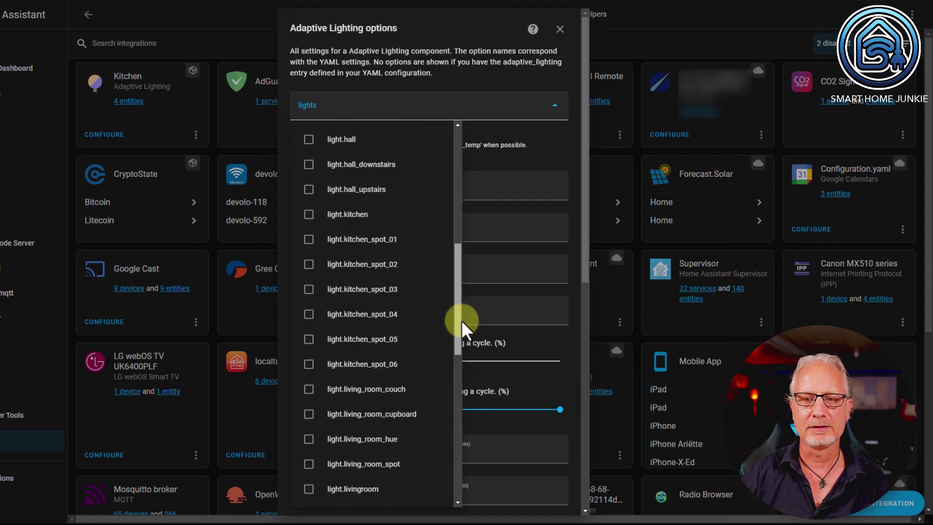
pyautogui.click(307, 214)
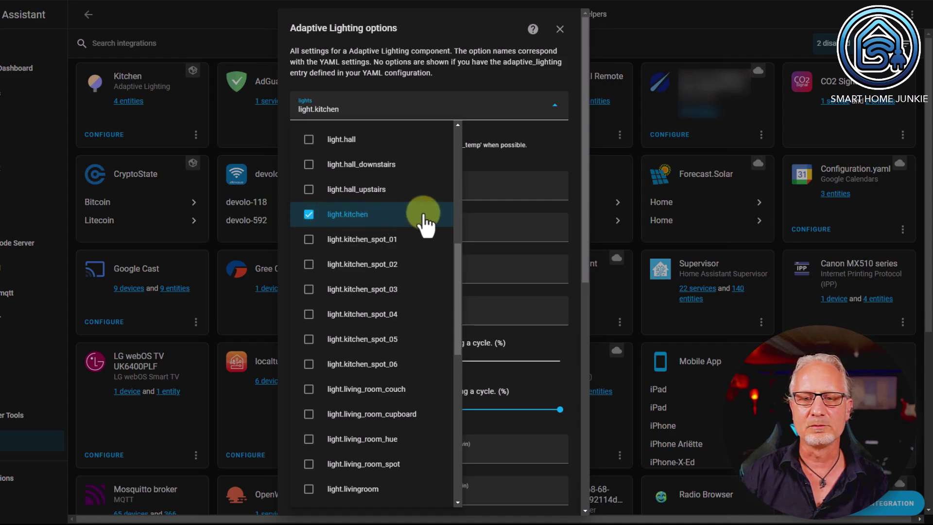
# Raise the Kitchen instance's min_brightness to about 15%, review the remaining Adaptive Lighting options and save them
pyautogui.click(572, 110)
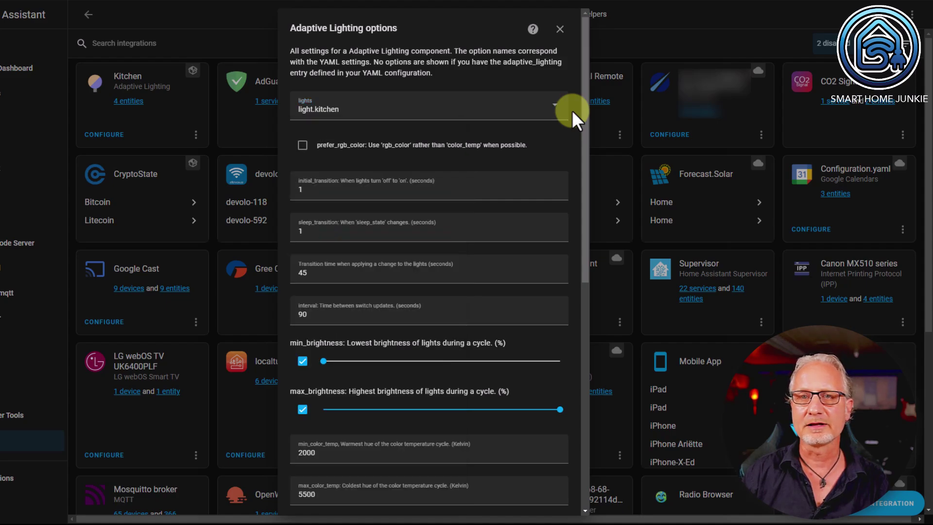
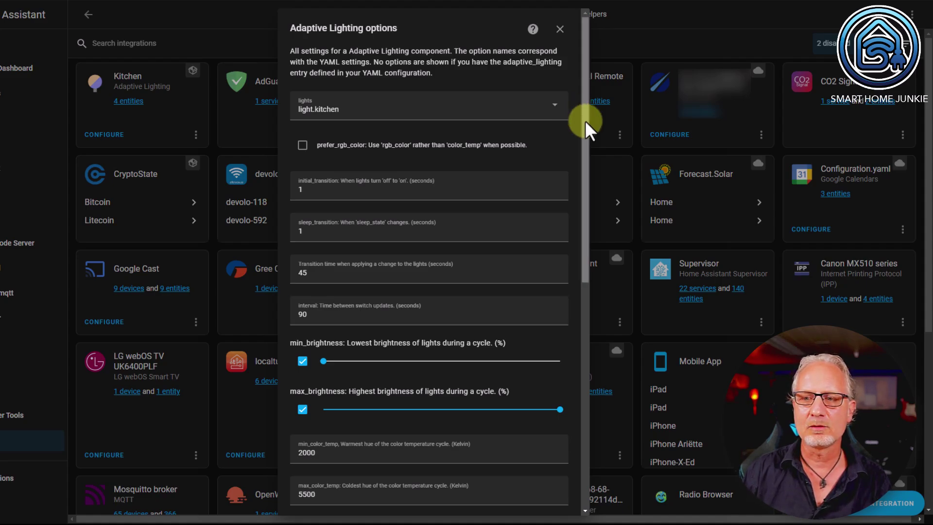
pyautogui.moveTo(585, 120); pyautogui.dragTo(586, 179)
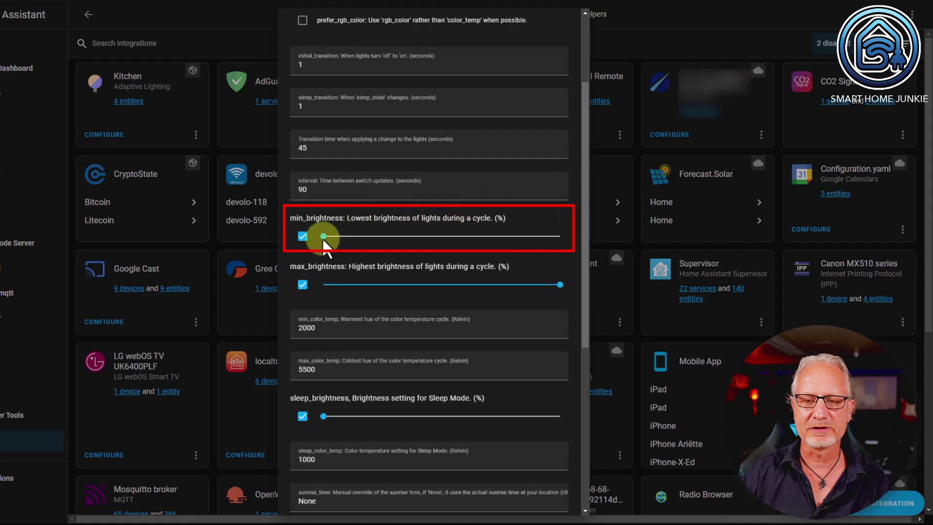
pyautogui.moveTo(322, 237); pyautogui.dragTo(337, 237)
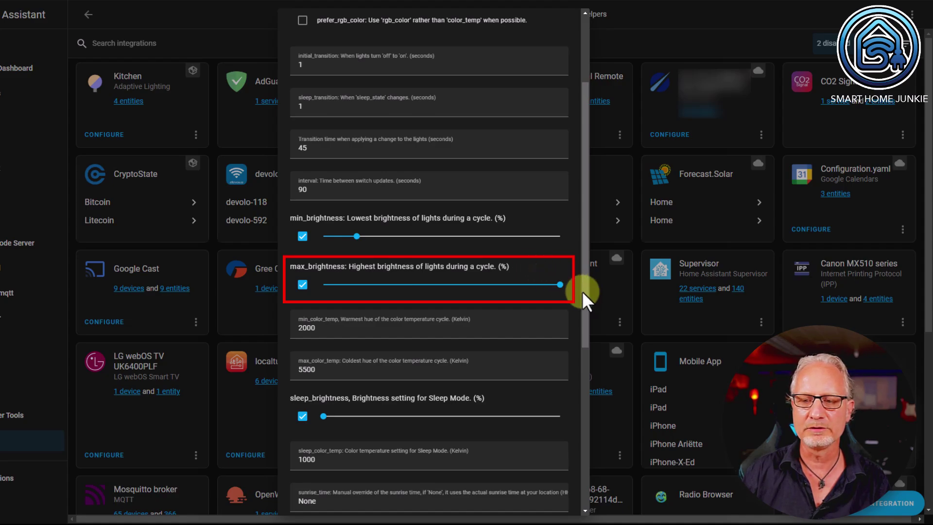
pyautogui.moveTo(585, 292); pyautogui.dragTo(577, 354)
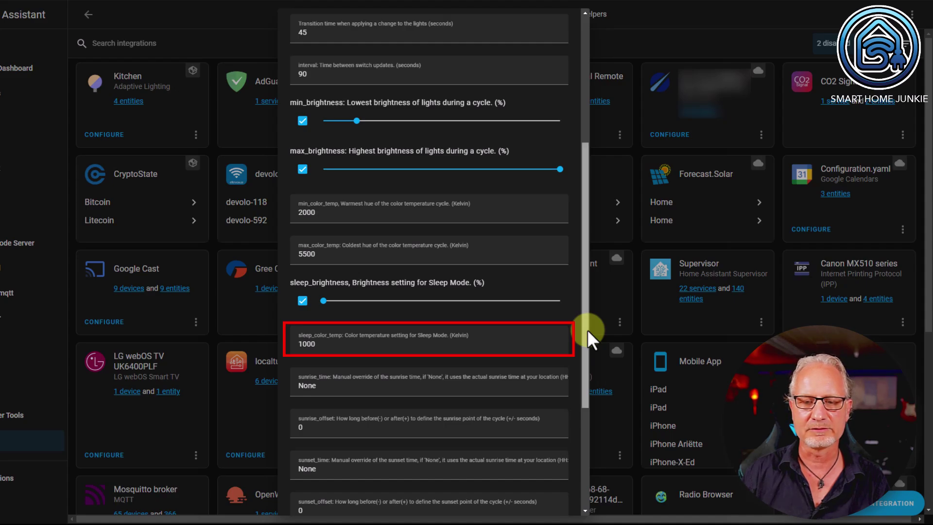
pyautogui.moveTo(587, 329); pyautogui.dragTo(585, 403)
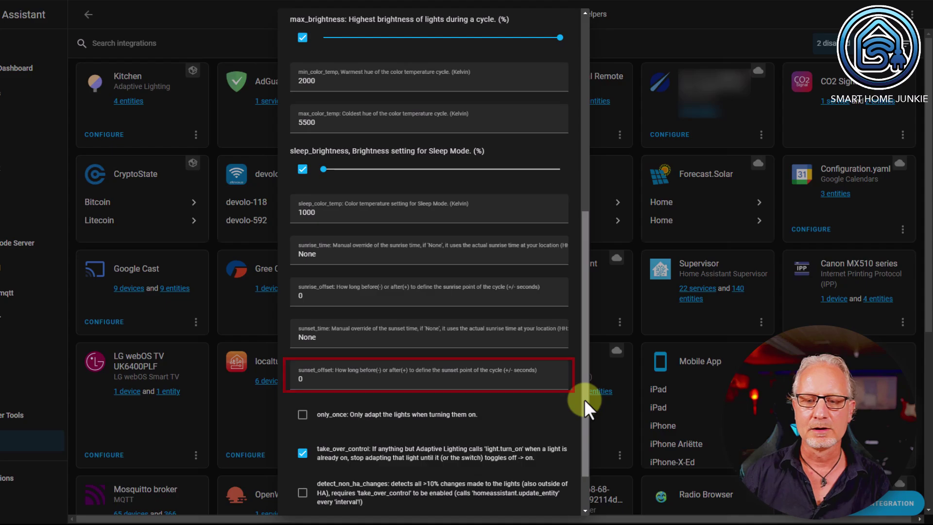
pyautogui.scroll(-2, 584, 421)
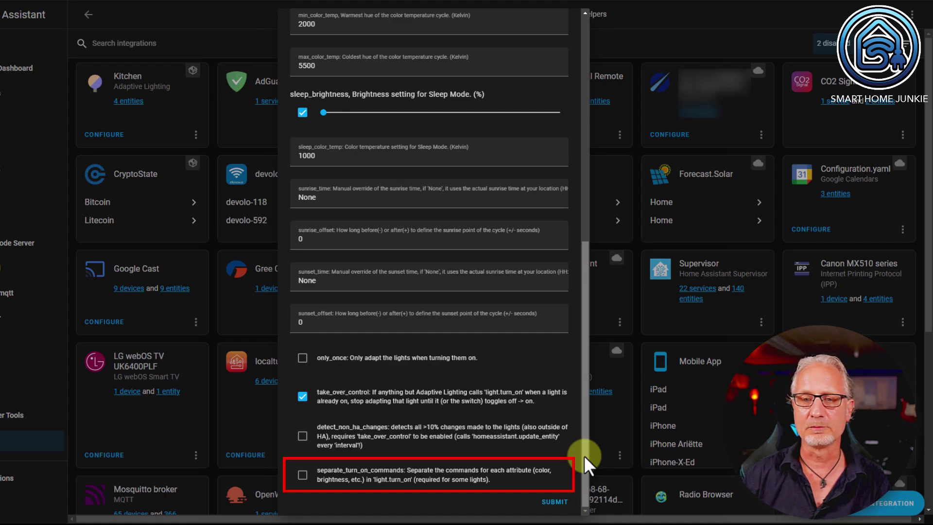
pyautogui.click(555, 500)
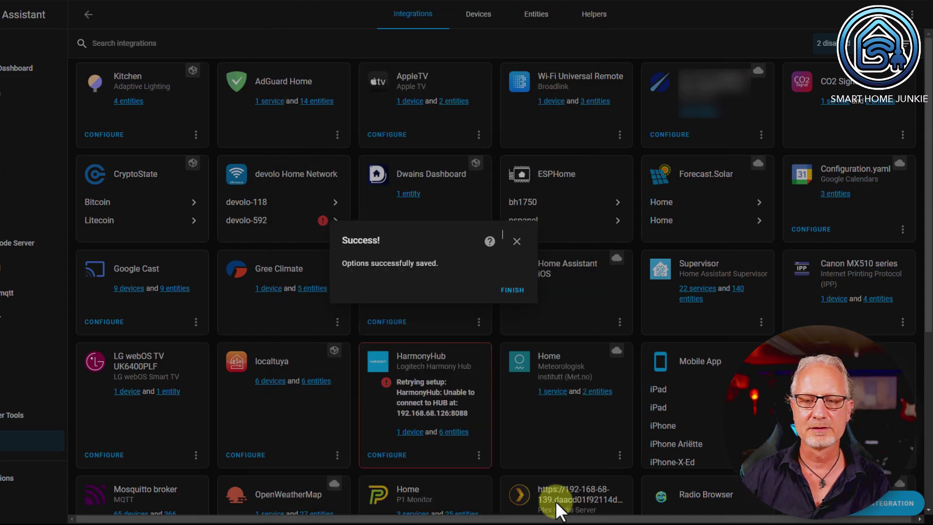
pyautogui.click(512, 289)
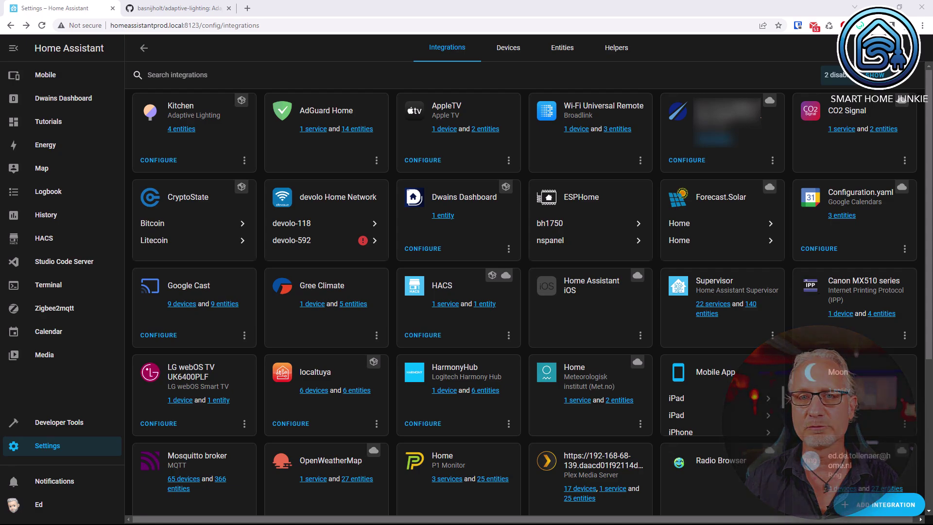
# Add a second Adaptive Lighting integration instance named Bathroom
pyautogui.click(869, 503)
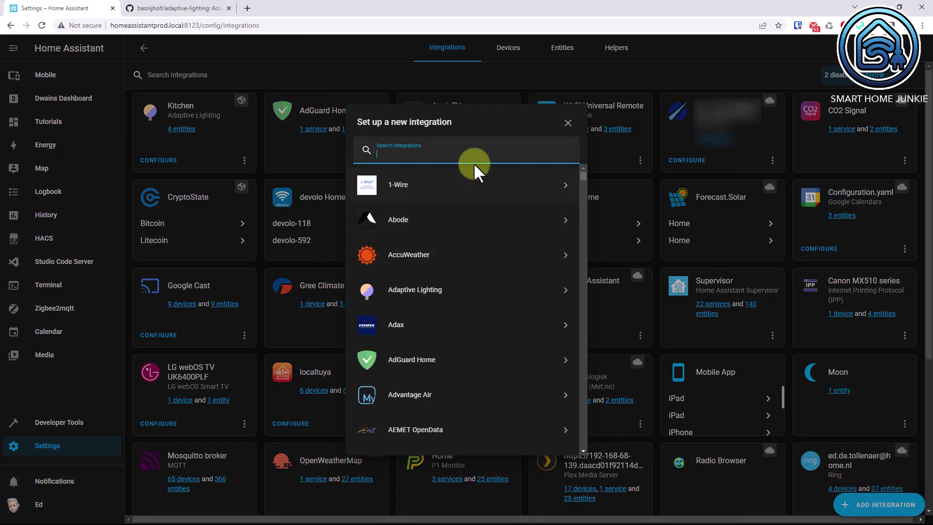
pyautogui.write('adaptive')
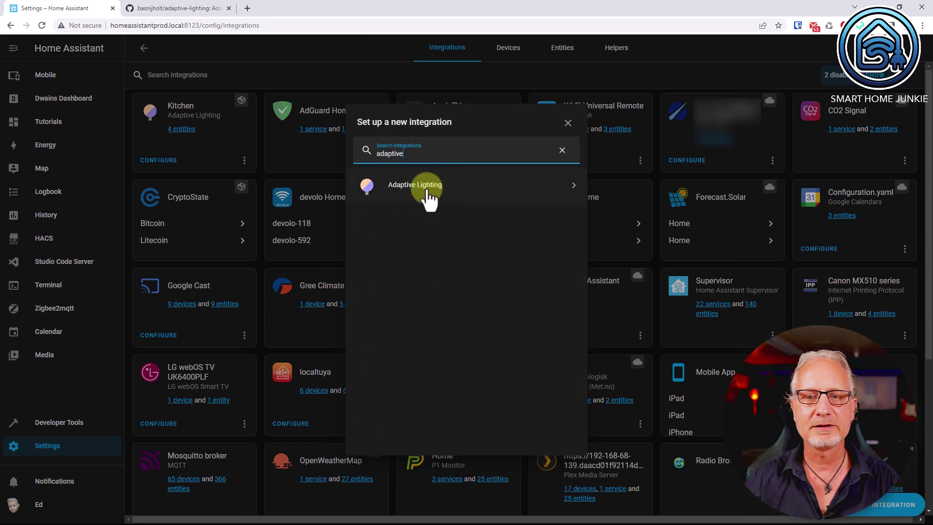
pyautogui.click(427, 190)
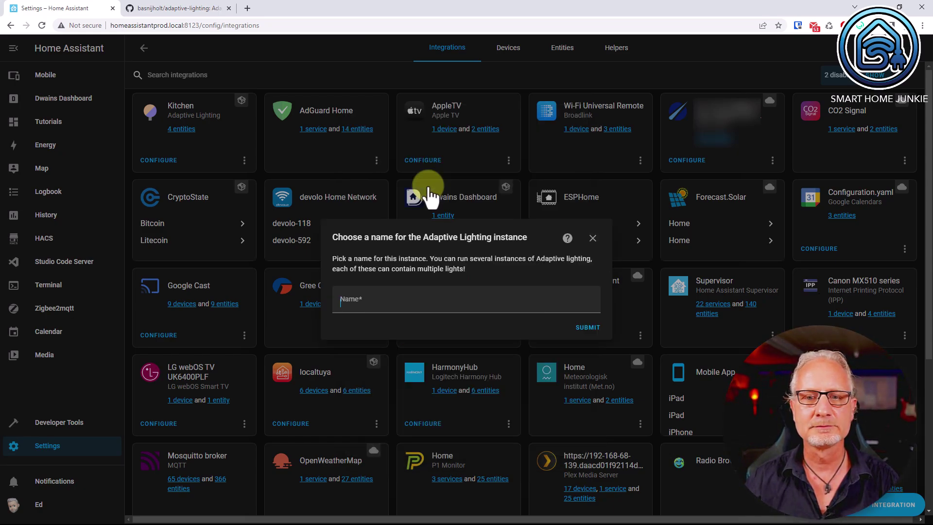
pyautogui.click(375, 299)
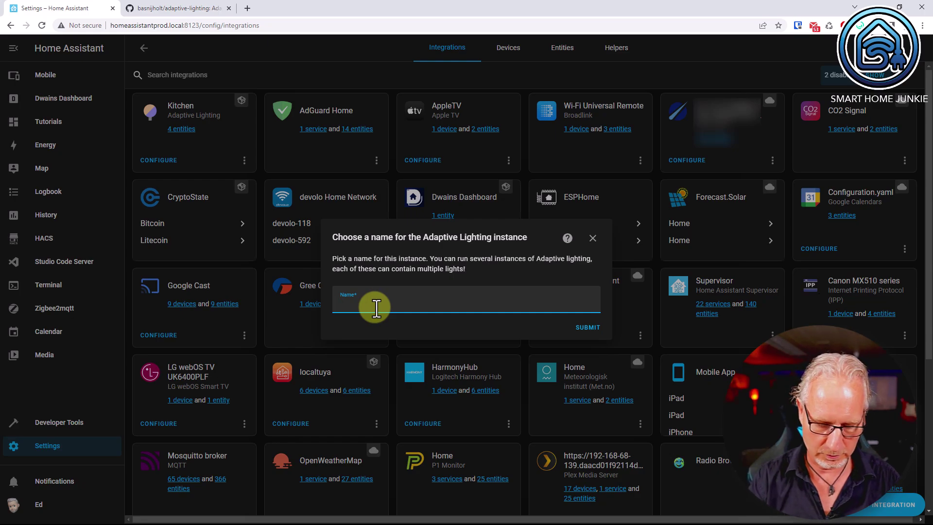
pyautogui.write('Bathroom')
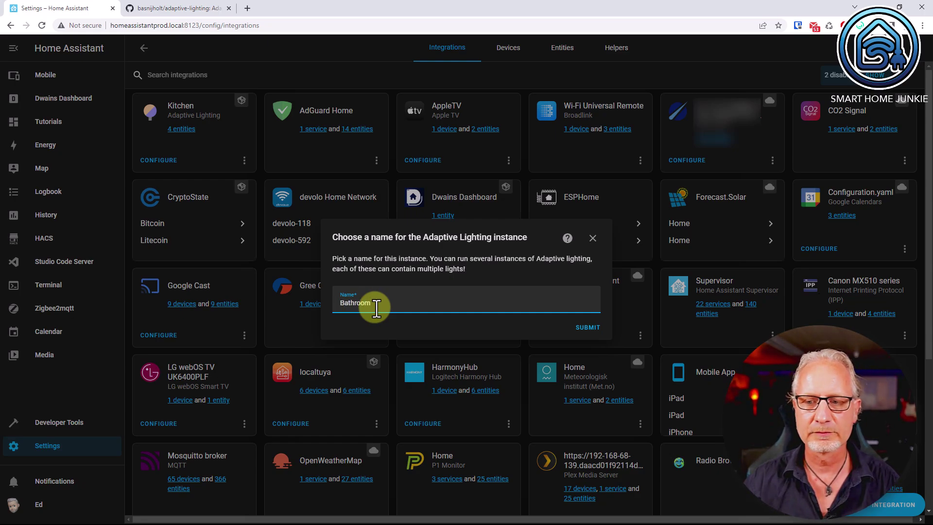
pyautogui.click(587, 326)
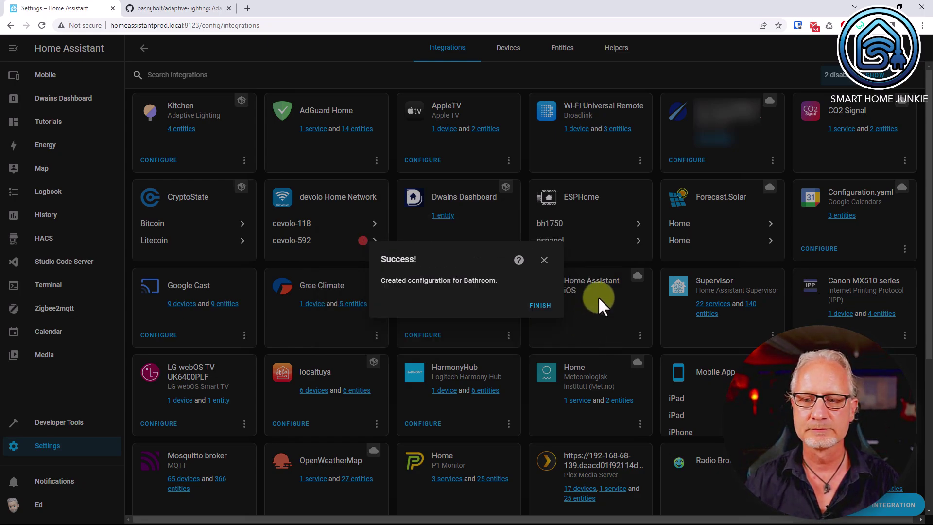
pyautogui.click(542, 306)
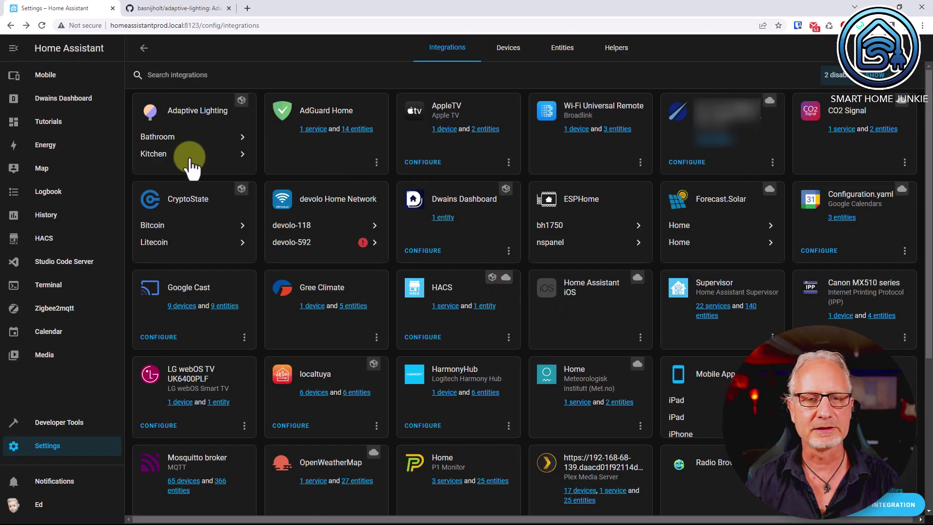
# Open the configuration options of the Bathroom Adaptive Lighting instance and select light.bathroom as its light
pyautogui.click(192, 138)
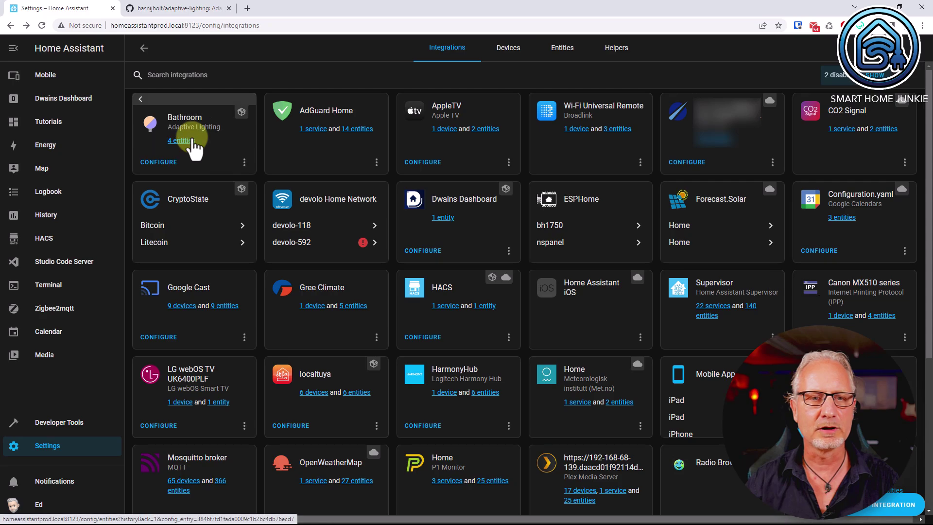
pyautogui.click(158, 163)
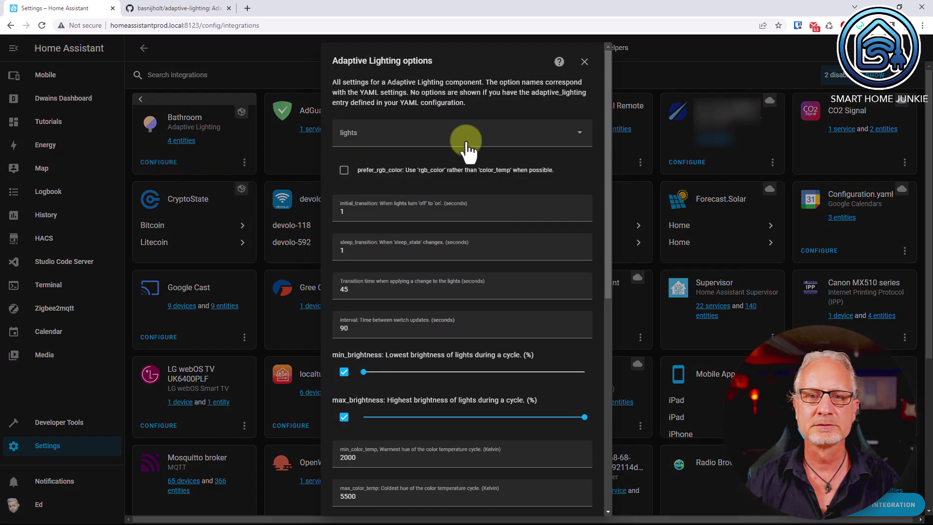
pyautogui.click(580, 134)
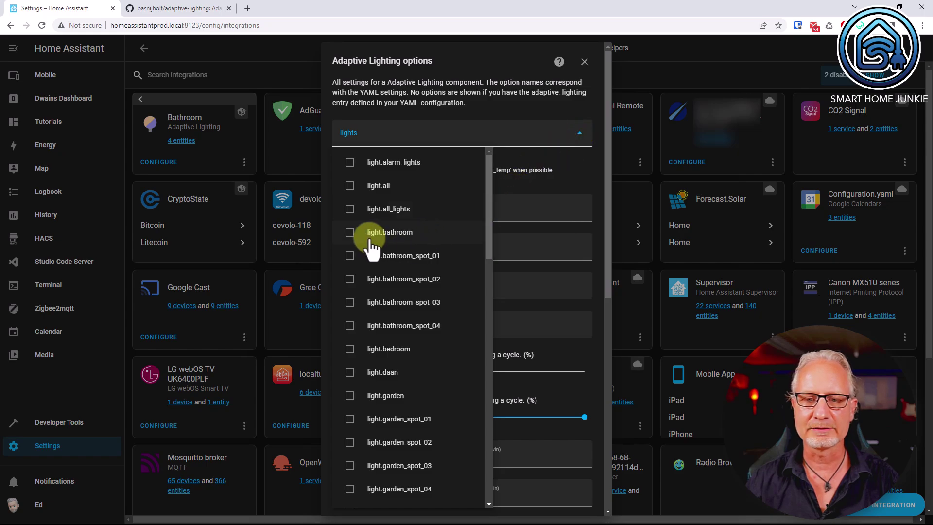
pyautogui.click(350, 233)
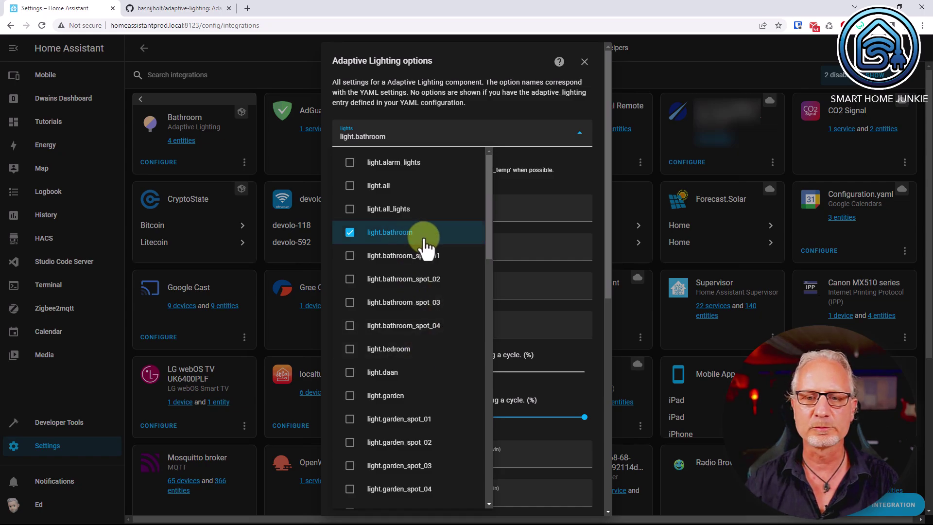
pyautogui.click(598, 118)
# Raise the Bathroom instance's min_brightness to about 15% and save its Adaptive Lighting options
pyautogui.moveTo(607, 137); pyautogui.dragTo(604, 182)
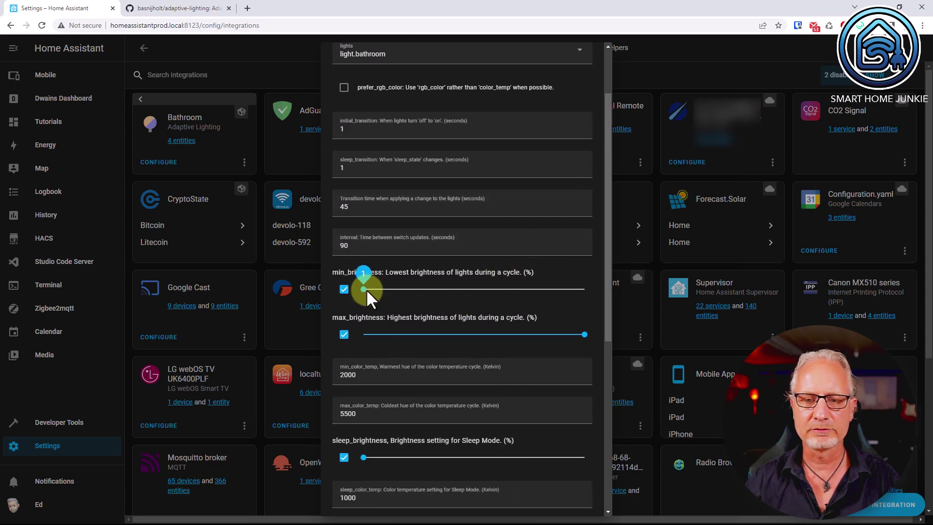
pyautogui.moveTo(366, 289); pyautogui.dragTo(390, 290)
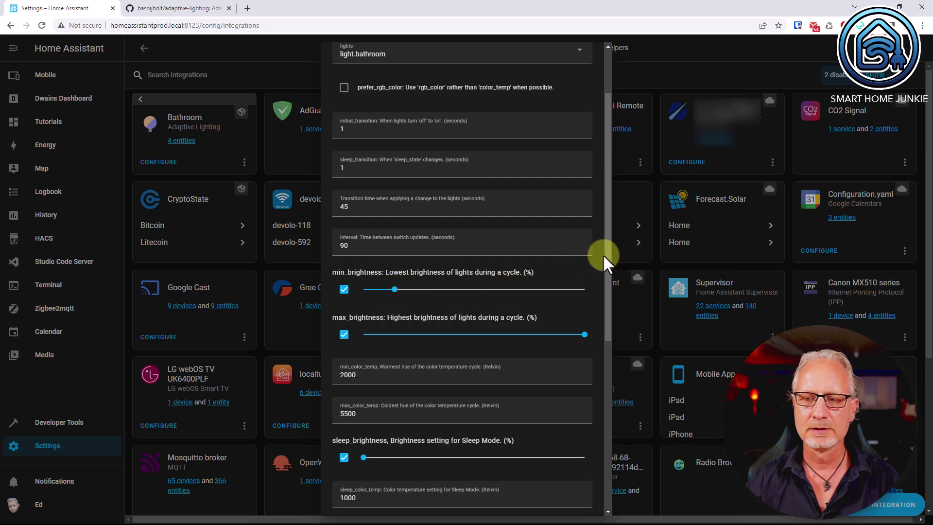
pyautogui.moveTo(607, 258); pyautogui.dragTo(610, 468)
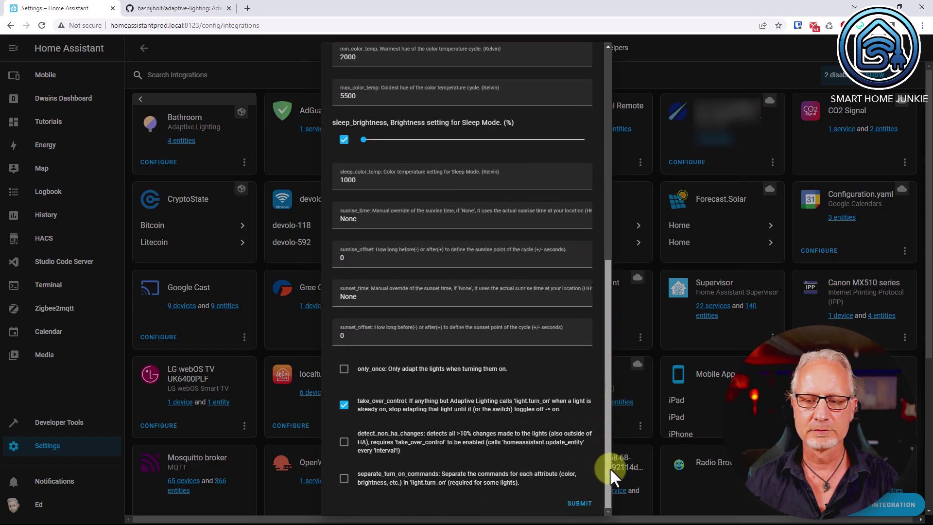
pyautogui.click(579, 503)
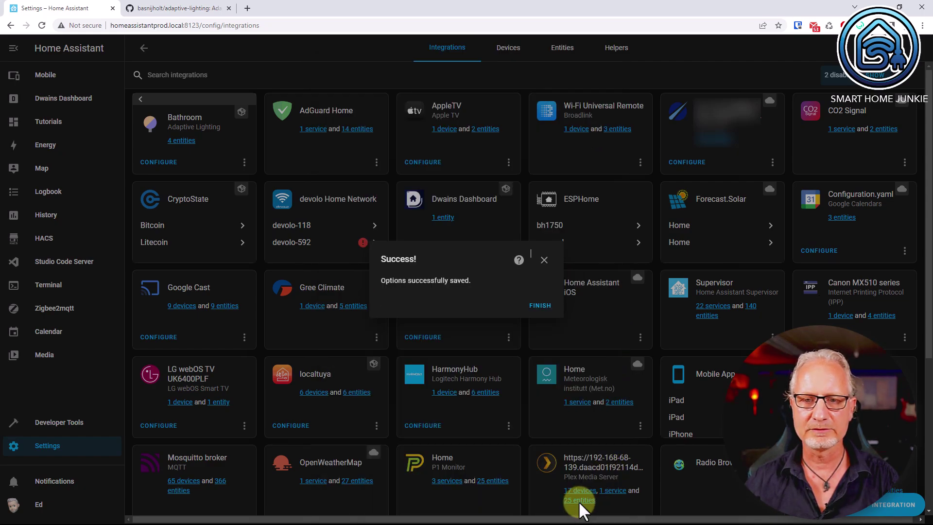
pyautogui.click(539, 305)
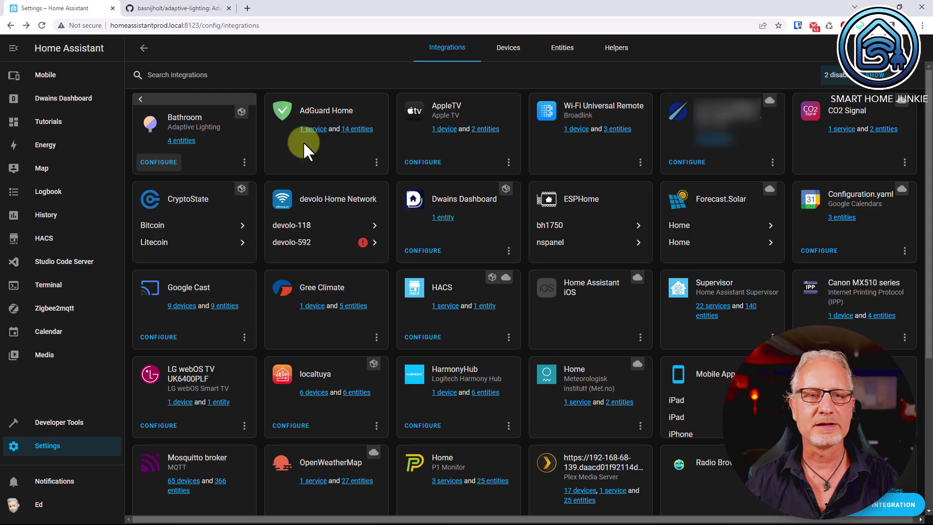